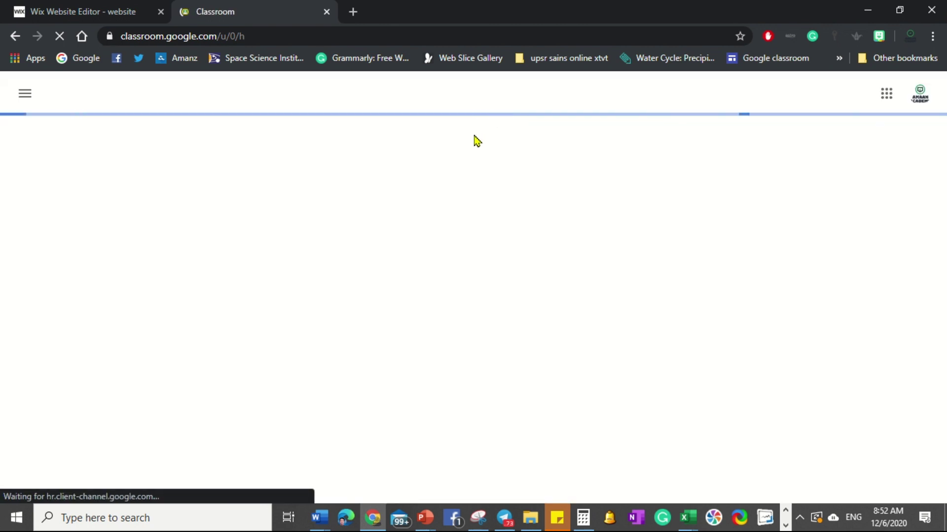
Switch to the teacher's other Google account and open its REKOD BACAAN SUHU MURID SK PENGHULU class.
left_click(920, 94)
left_click(809, 337)
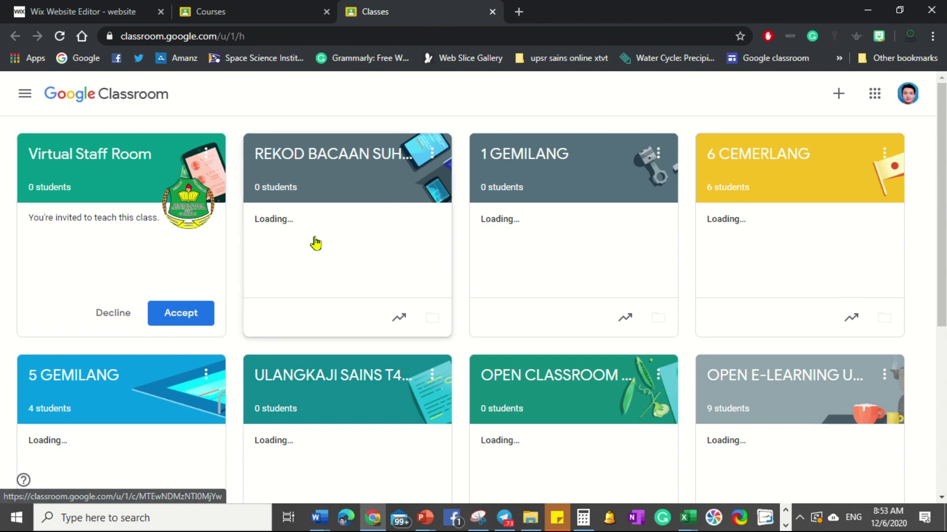
left_click(349, 165)
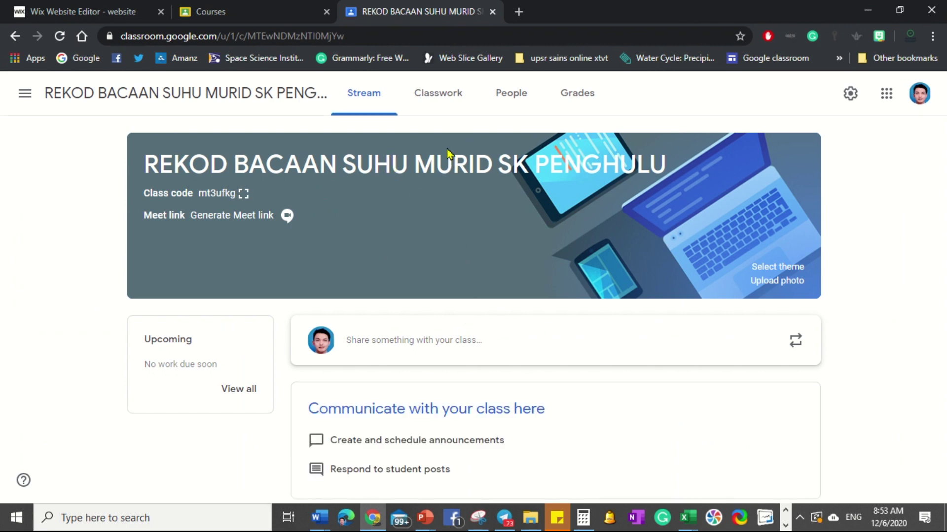
Open the class's Drive folder from its classwork page.
left_click(433, 117)
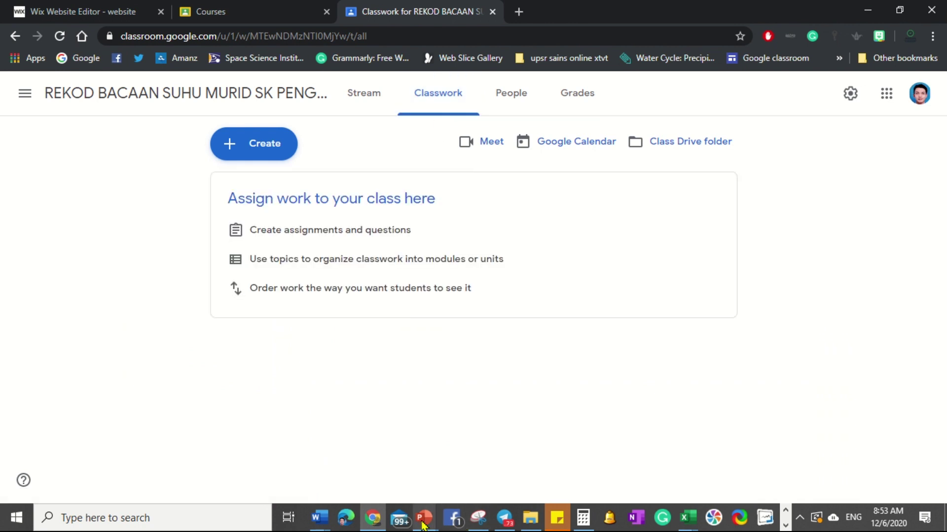
mouse_move(420, 523)
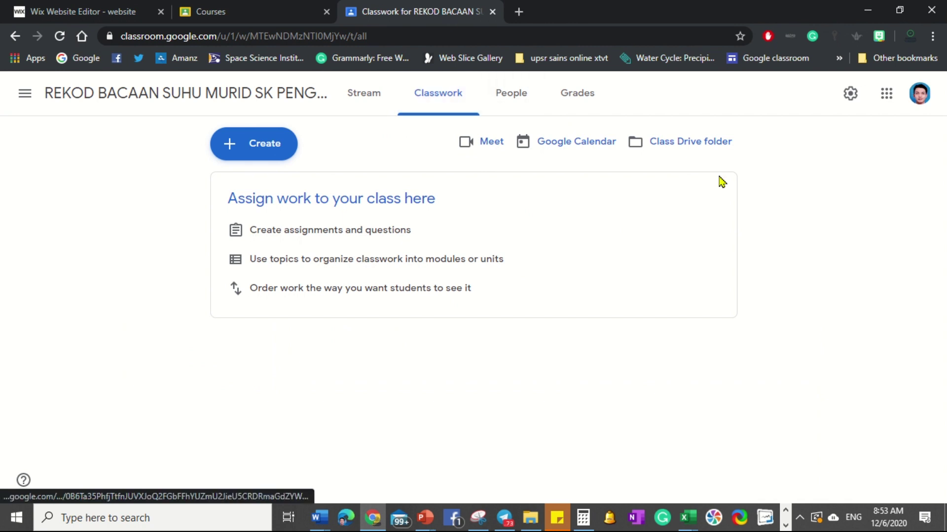
left_click(668, 150)
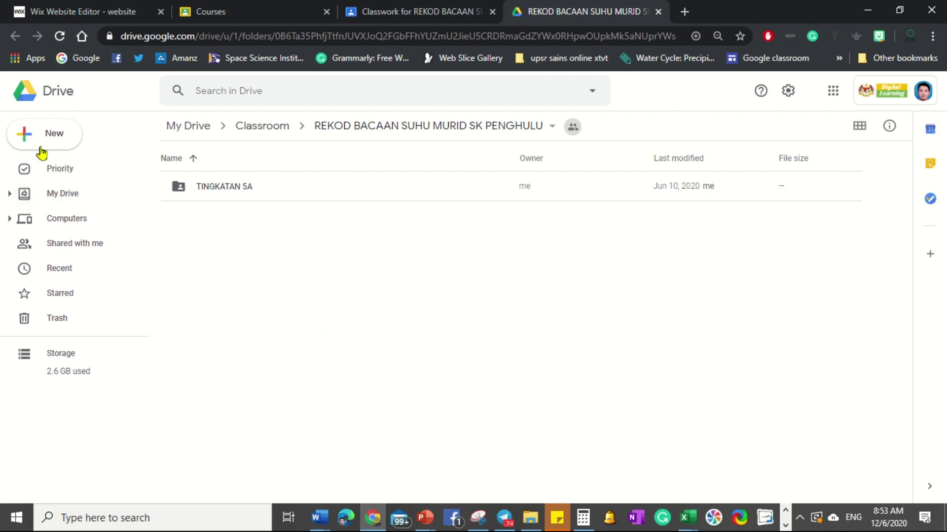
Create a folder named TINGKATAN 5B in the class's Drive folder.
left_click(62, 143)
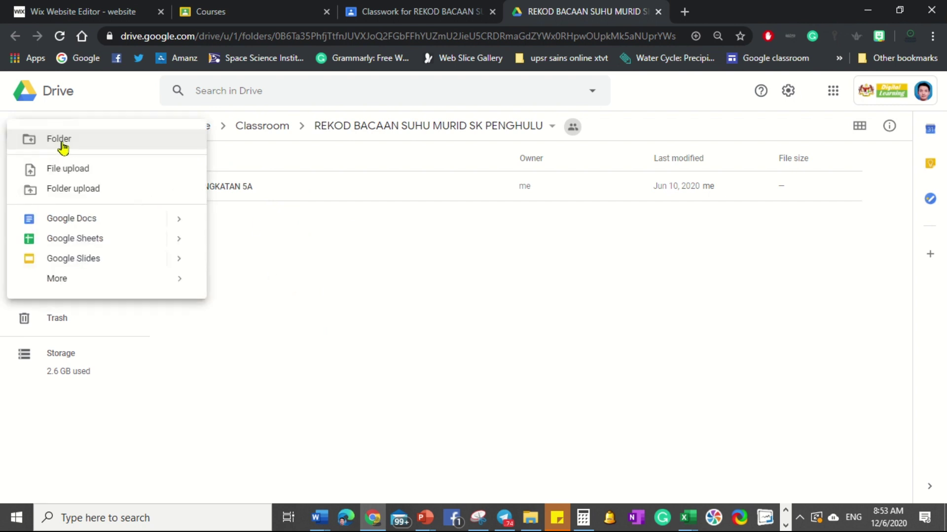
left_click(55, 143)
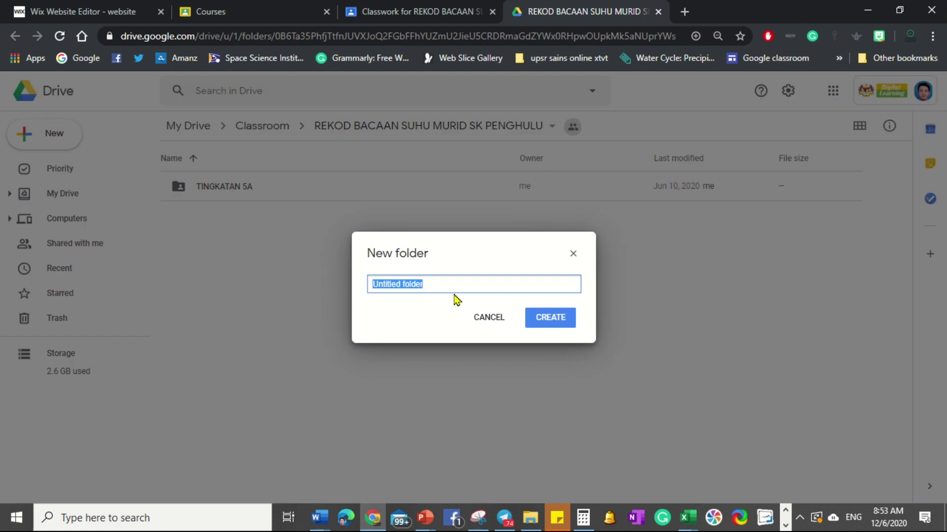
key("Caps_Lock")
type("TO")
key("BackSpace")
type("INGKATAN 5B")
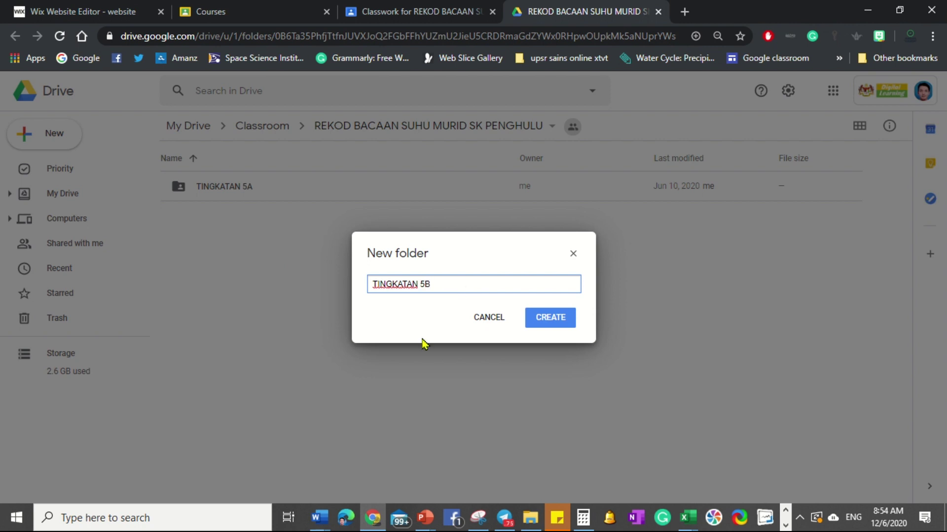
left_click(547, 320)
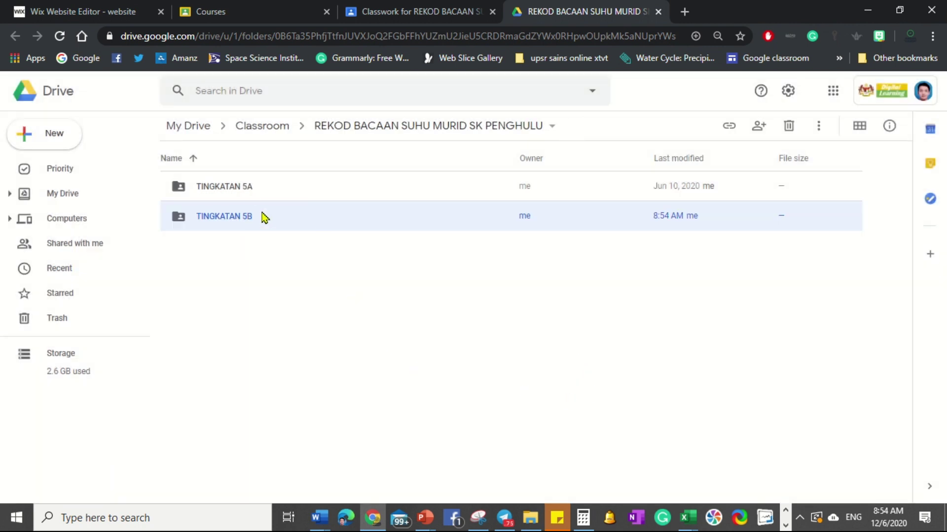
Open the new TINGKATAN 5B folder.
left_click(242, 189)
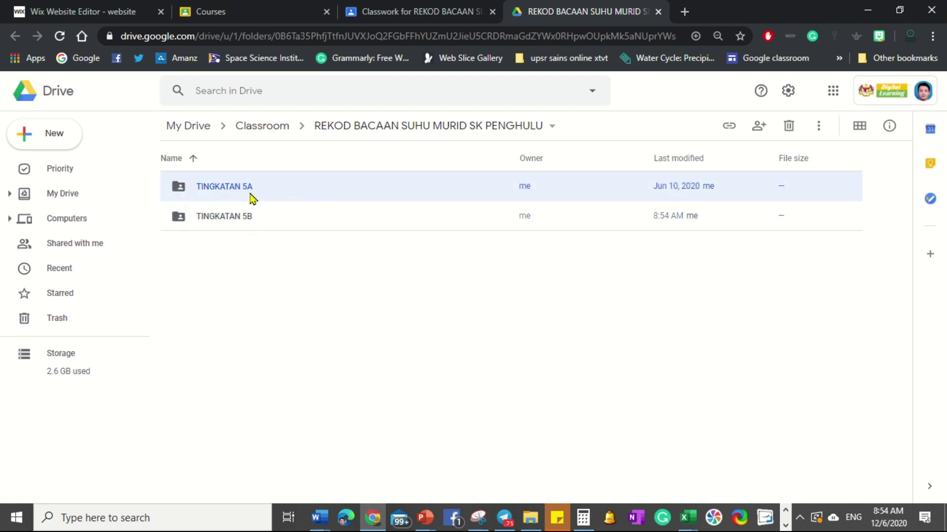
left_click(252, 226)
double_click(250, 221)
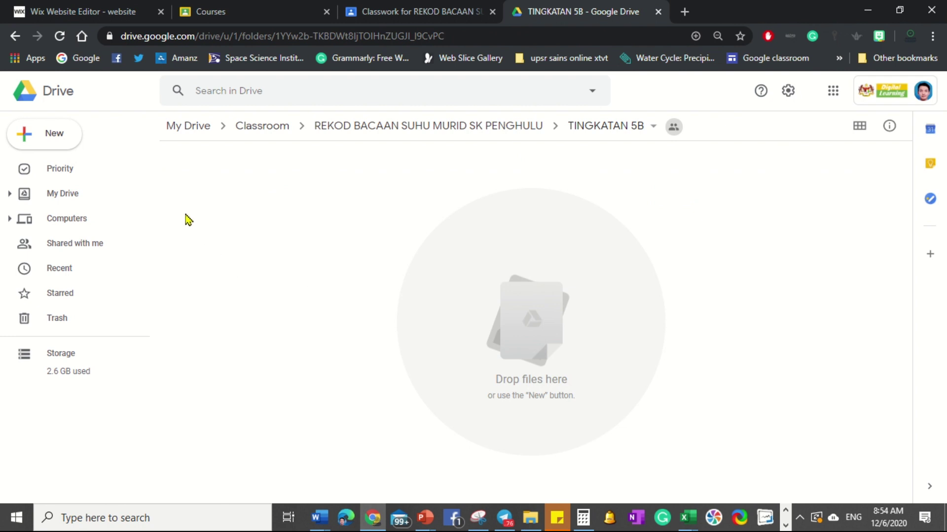
Create a Google Form inside the TINGKATAN 5B folder, accepting the shared folder's permissions.
left_click(68, 138)
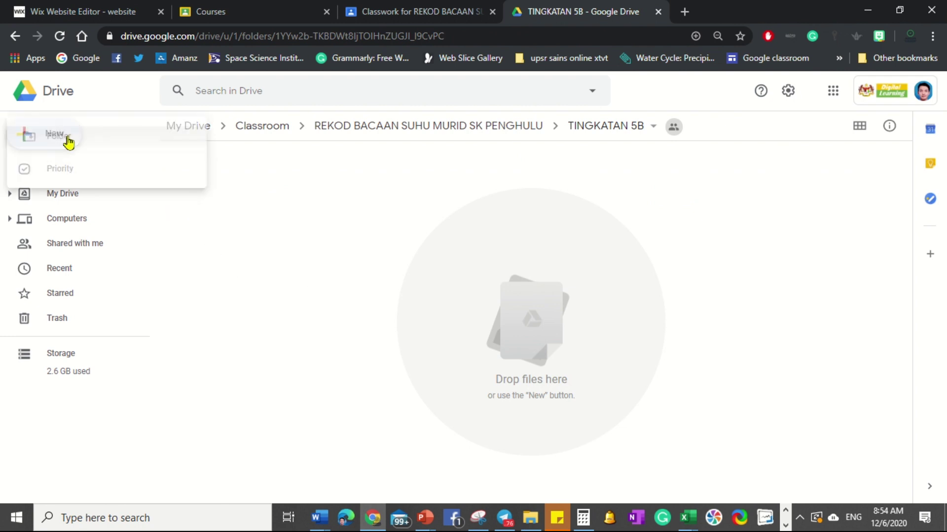
left_click(263, 225)
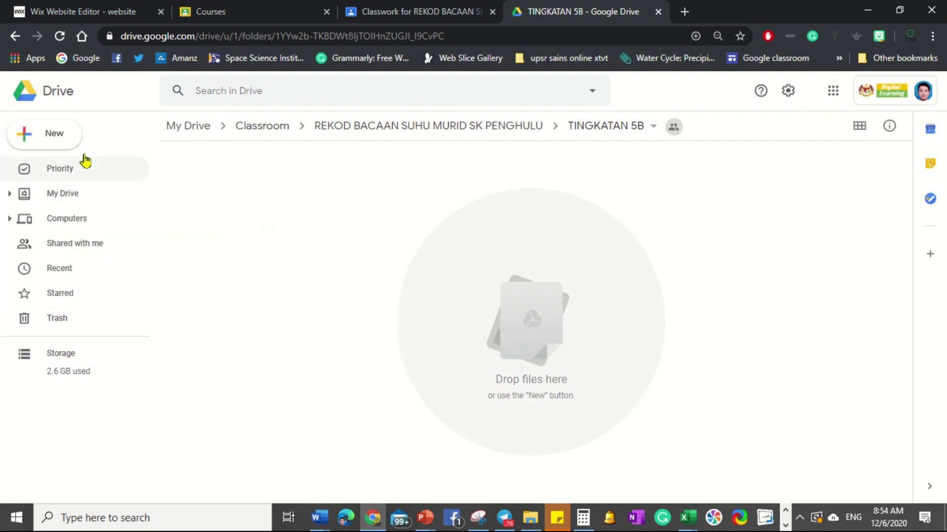
left_click(51, 145)
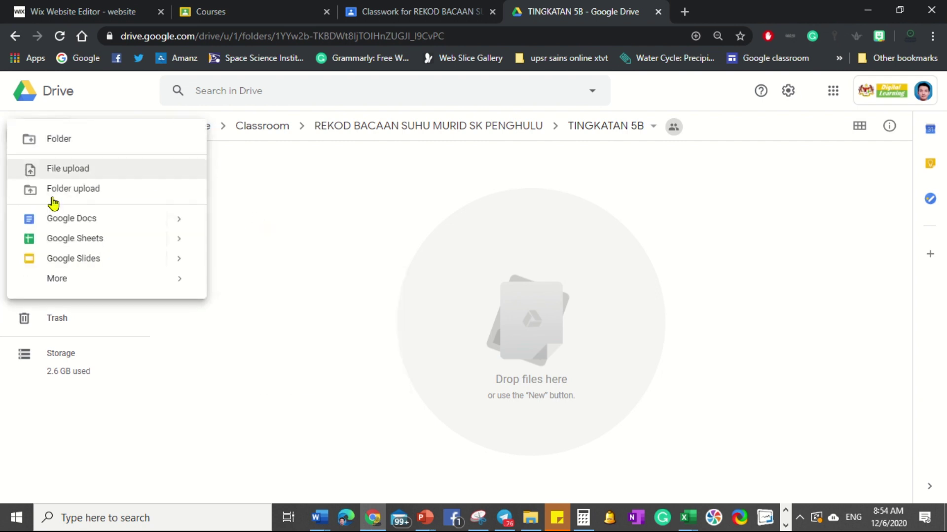
mouse_move(51, 276)
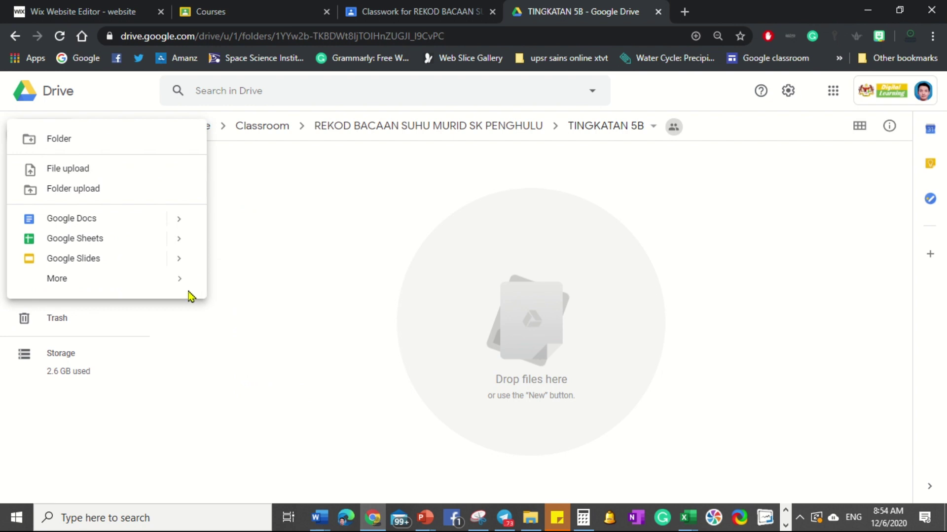
mouse_move(177, 285)
left_click(265, 290)
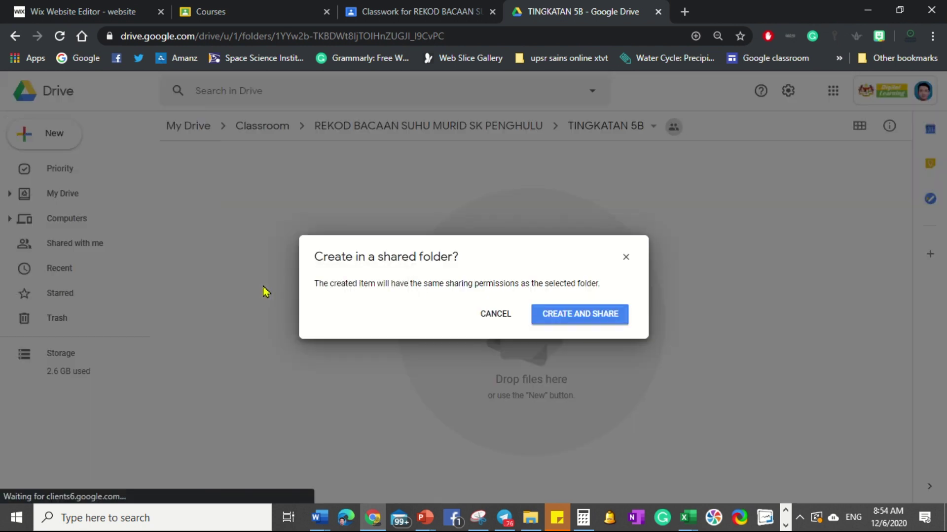
left_click(571, 318)
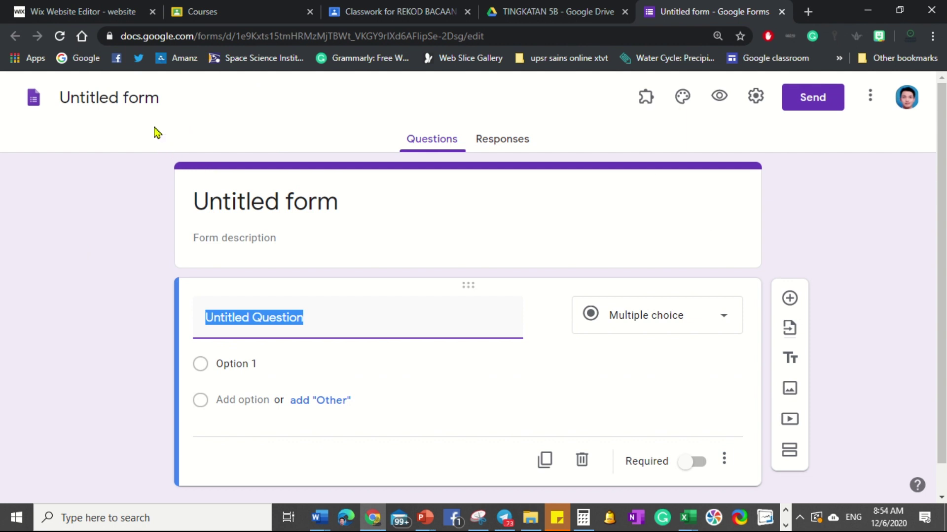
Rename the untitled form file with the student's name.
left_click(148, 97)
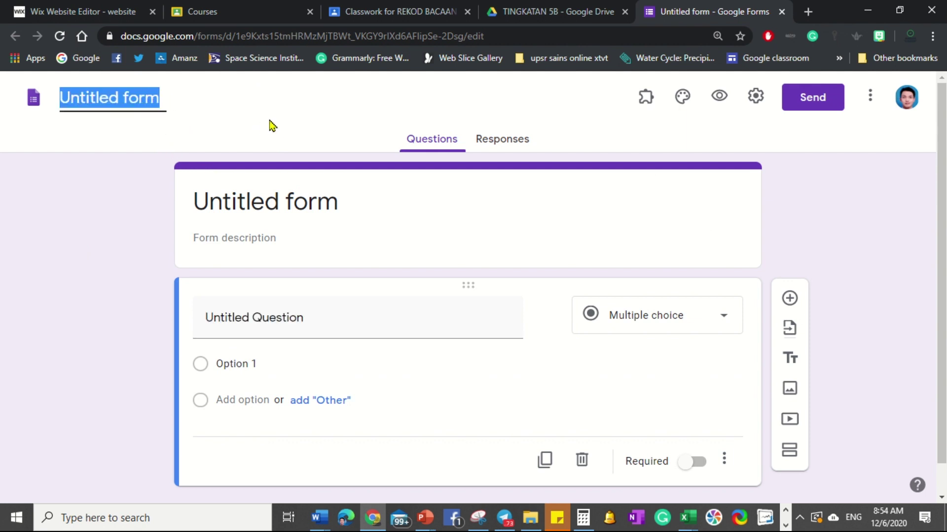
type("ALI")
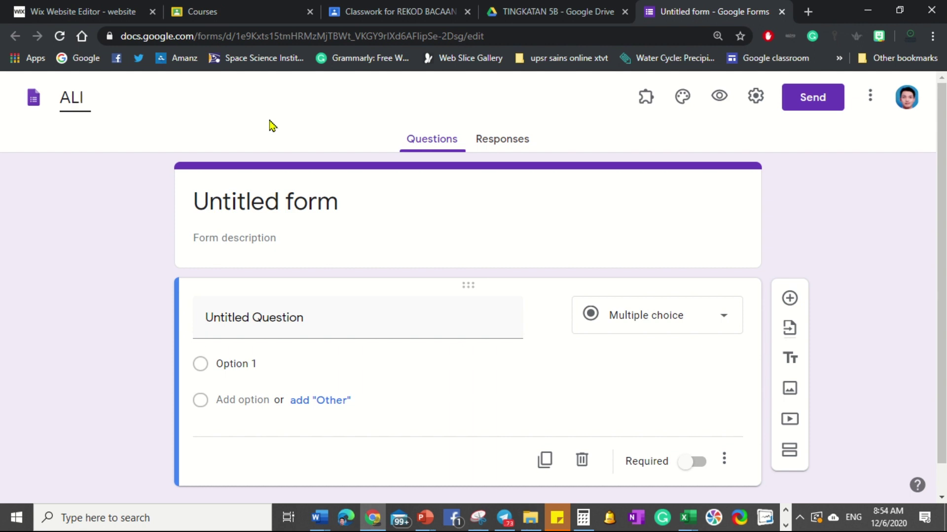
Set the form's title to REKOD SUHU BADAN and its description to TINGKATAN 5B.
left_click(291, 205)
left_click_drag(262, 193, 159, 199)
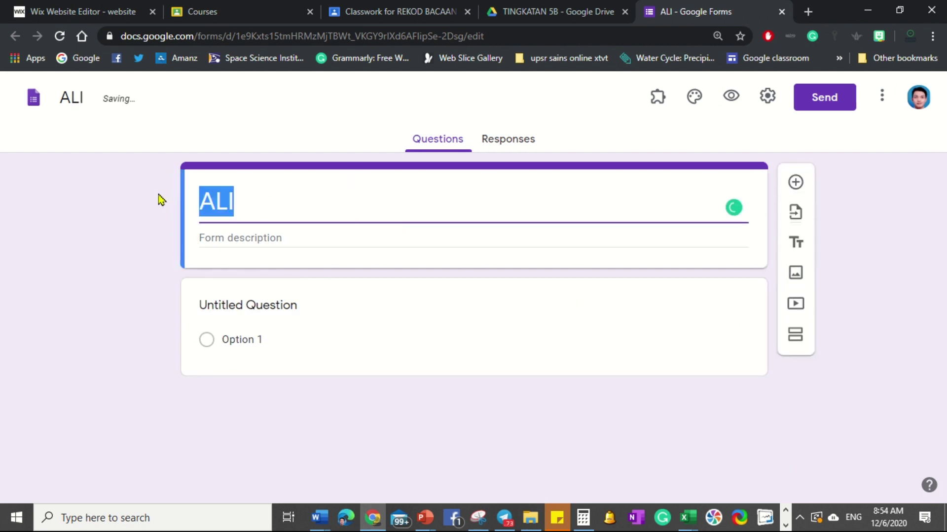
type("REKOD ")
type("SUHU TING")
key("BackSpace")
key("BackSpace")
key("BackSpace")
key("BackSpace")
type("BADAN")
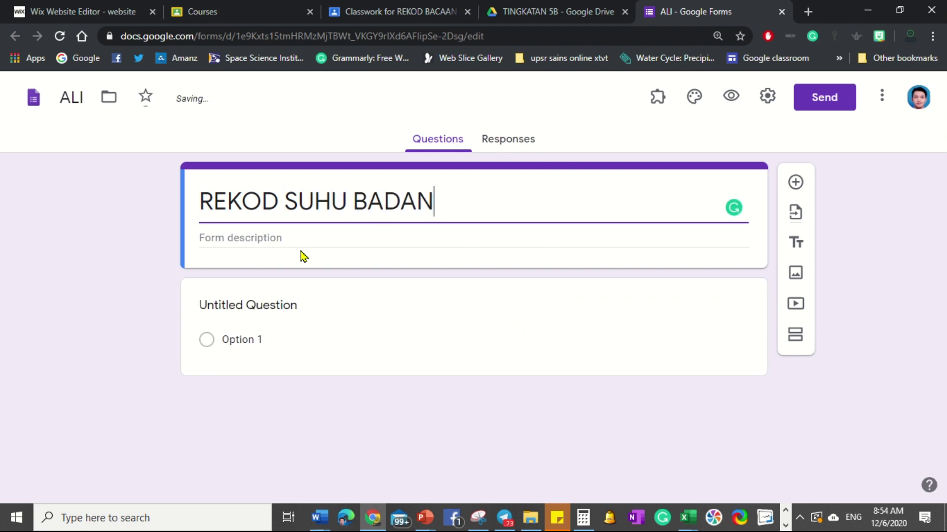
left_click(263, 235)
type("TINGKATAN 5B")
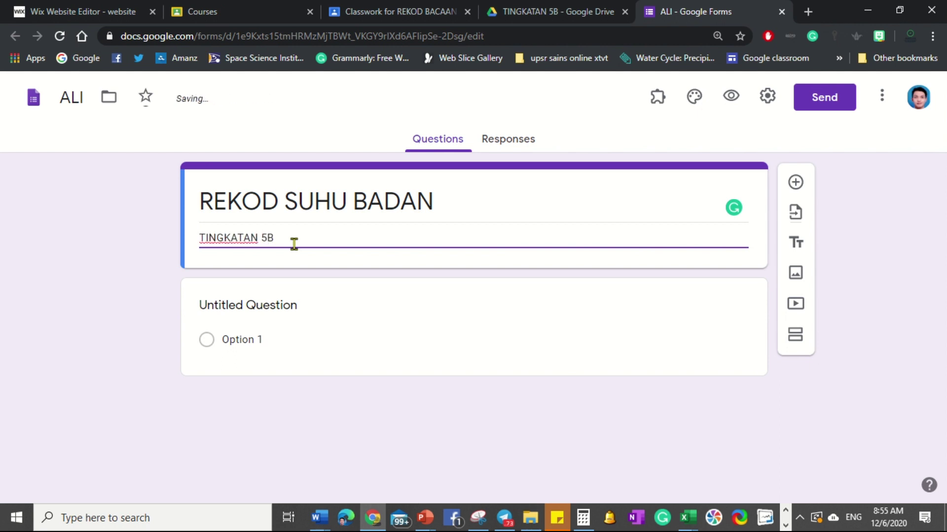
Word the first question as SUHU BADAN, with a short answer validated as a number.
left_click(227, 302)
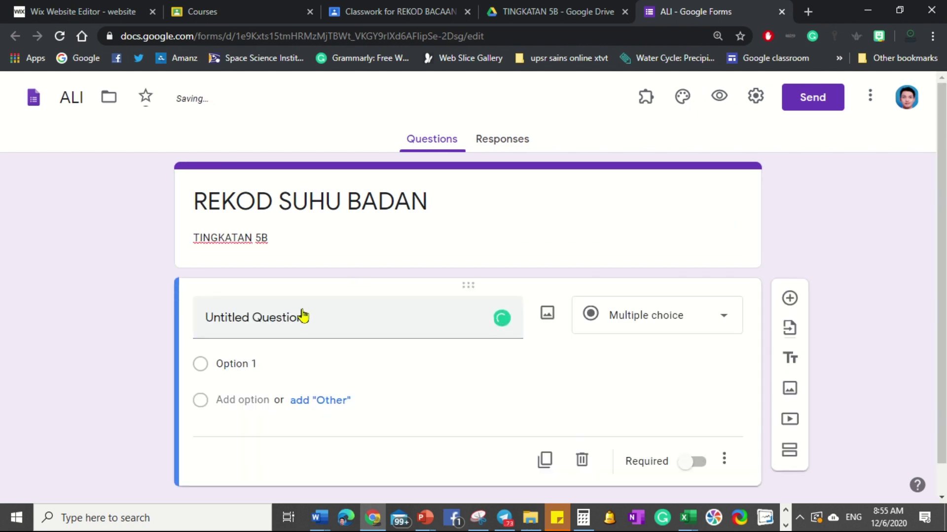
left_click(319, 328)
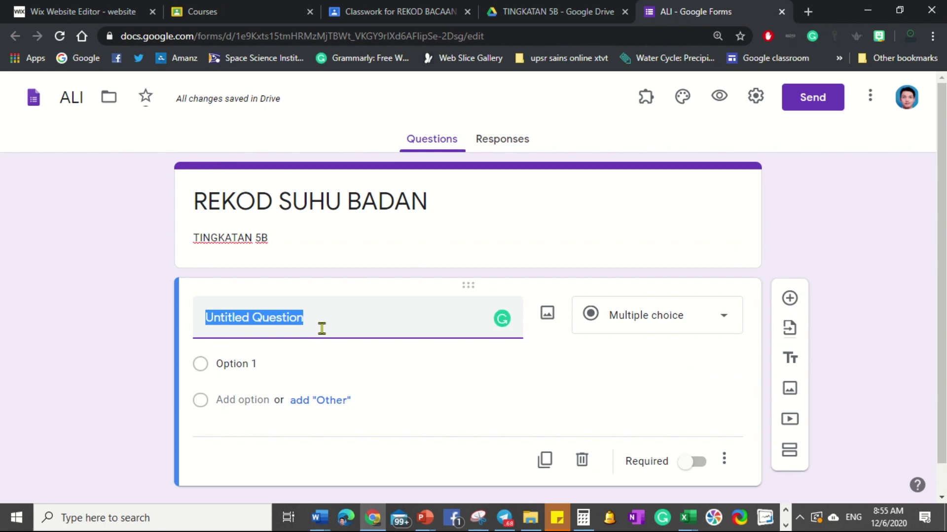
type("SUHU BADAN")
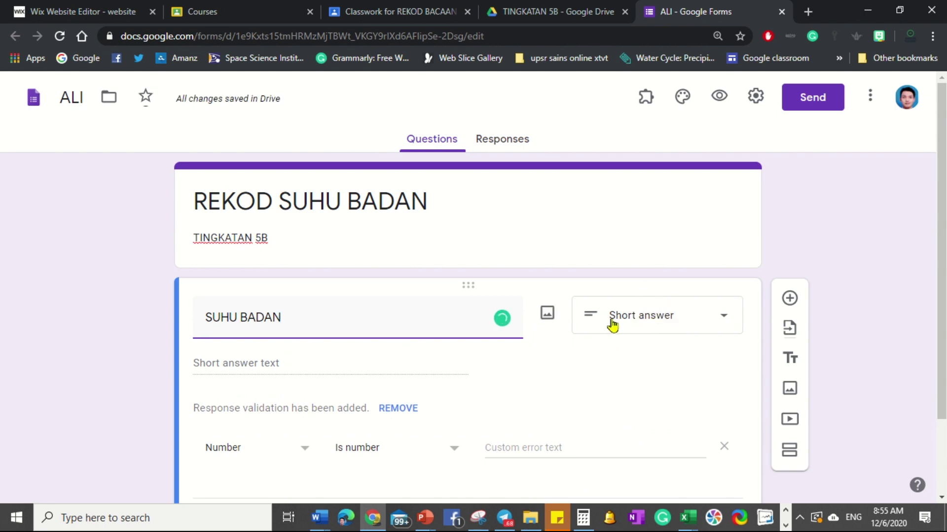
scroll(613, 283, "down", 2)
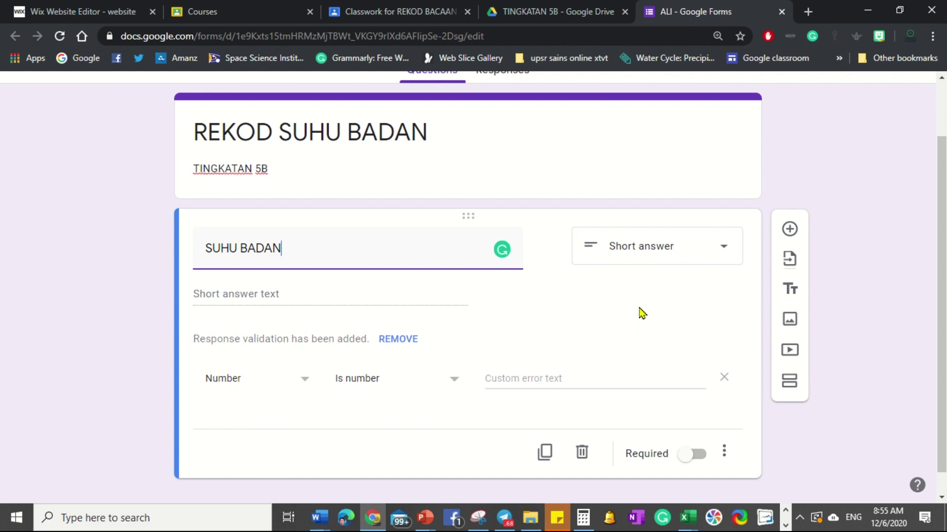
left_click(847, 293)
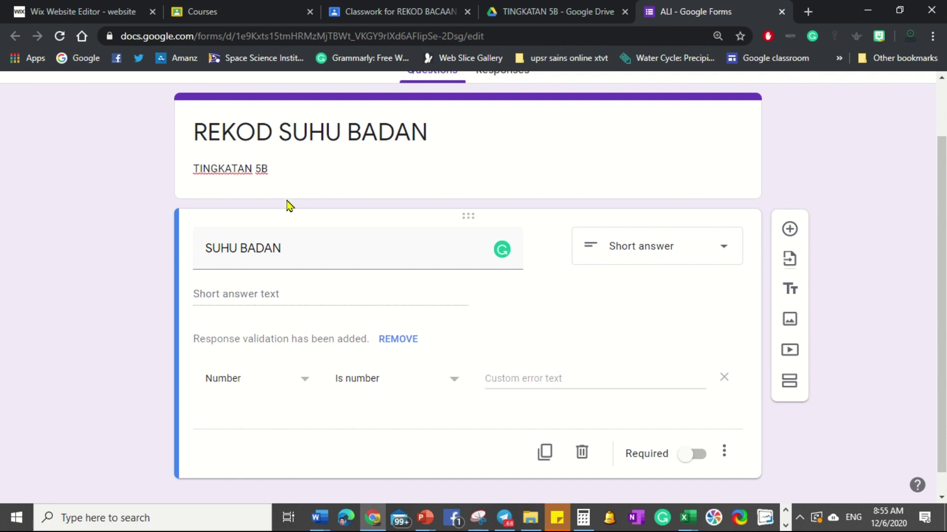
Preview the form as respondents see it.
scroll(289, 206, "up", 2)
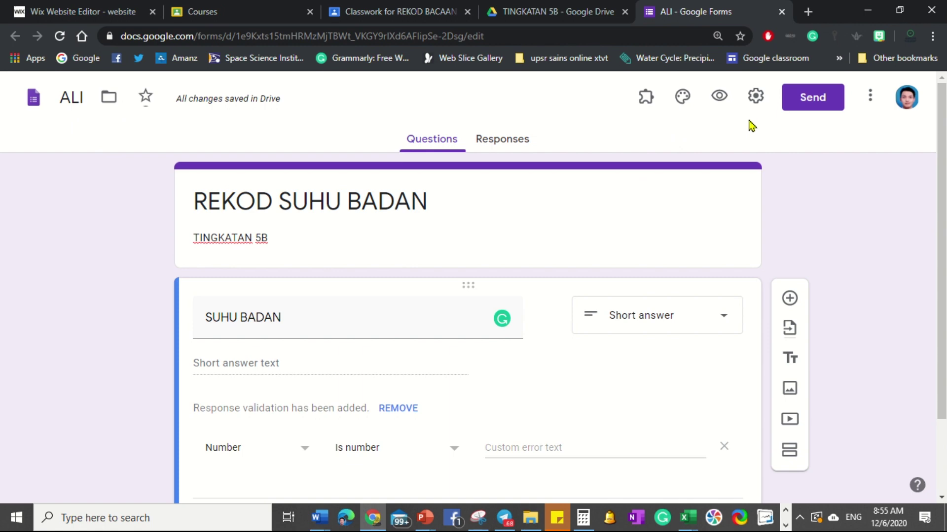
left_click(719, 98)
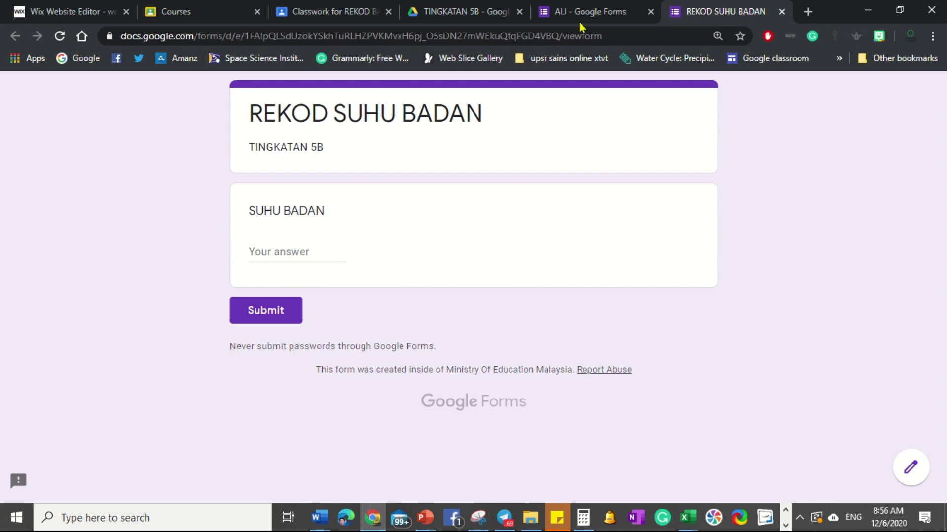
mouse_move(566, 6)
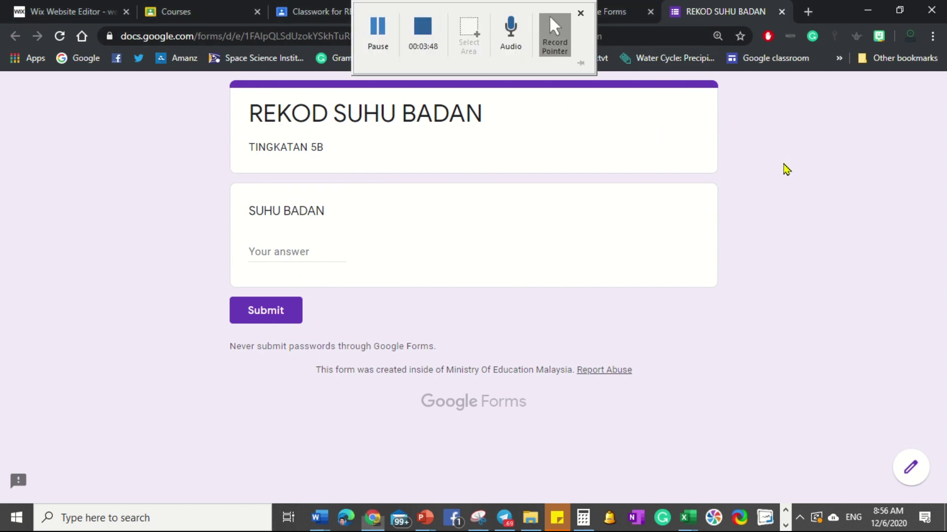
Return to the form editor and append the student's name in parentheses to the form description.
left_click(590, 11)
left_click_drag(199, 237, 269, 239)
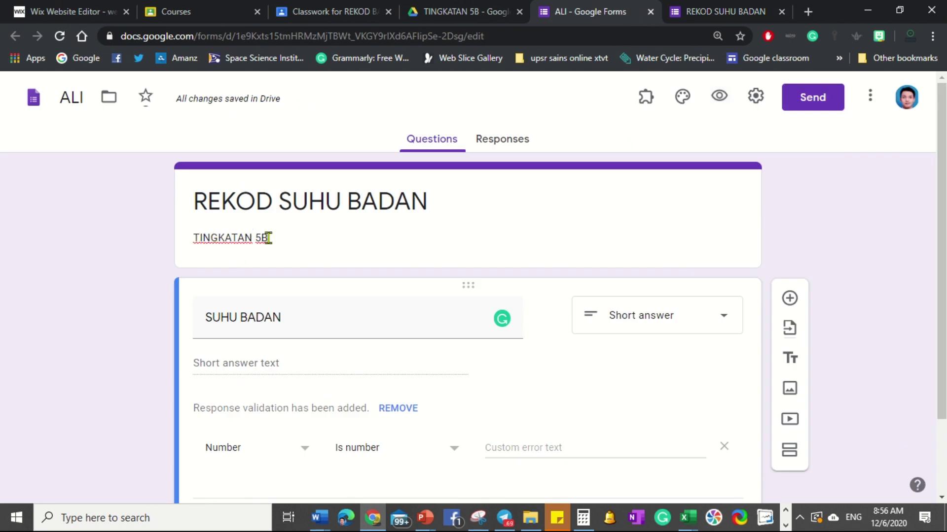
left_click(305, 242)
type("(A")
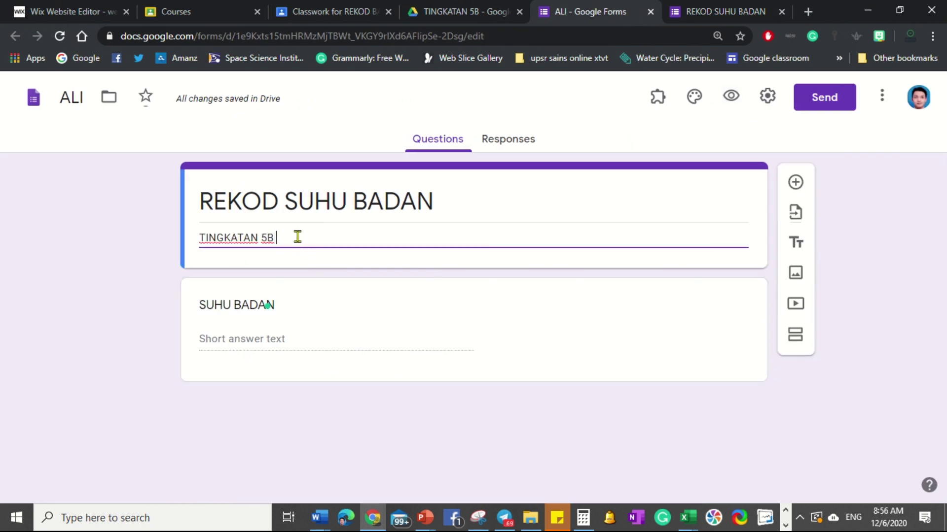
type("LI)")
Turn off the link to submit another response in the form's presentation settings and save them.
left_click(767, 102)
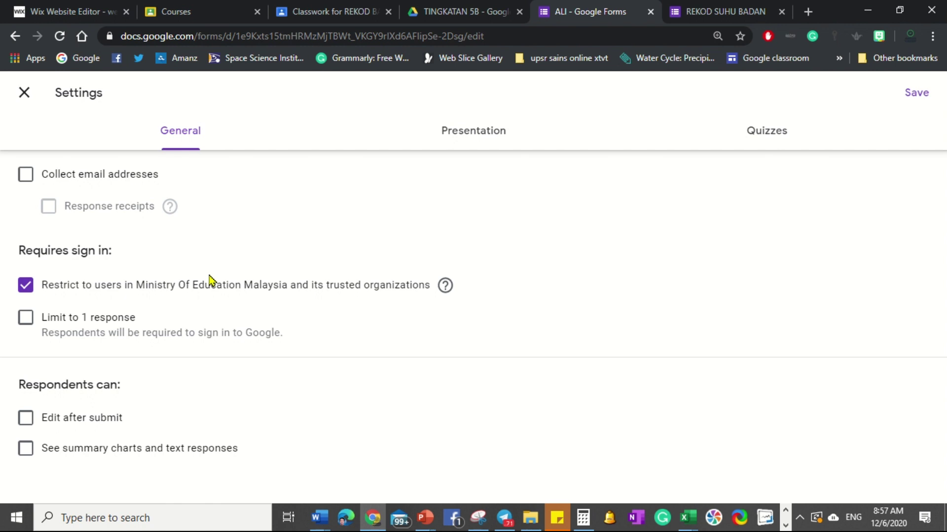
left_click(483, 140)
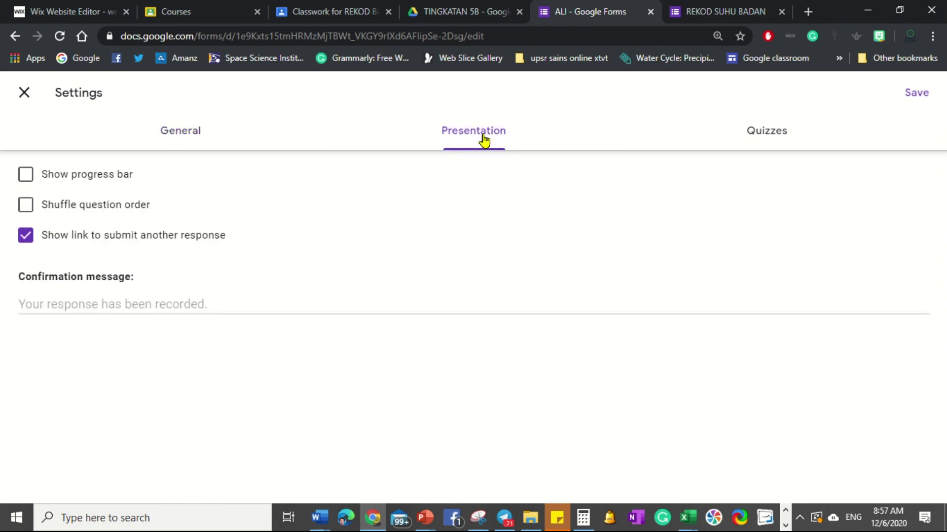
left_click(173, 236)
left_click(917, 94)
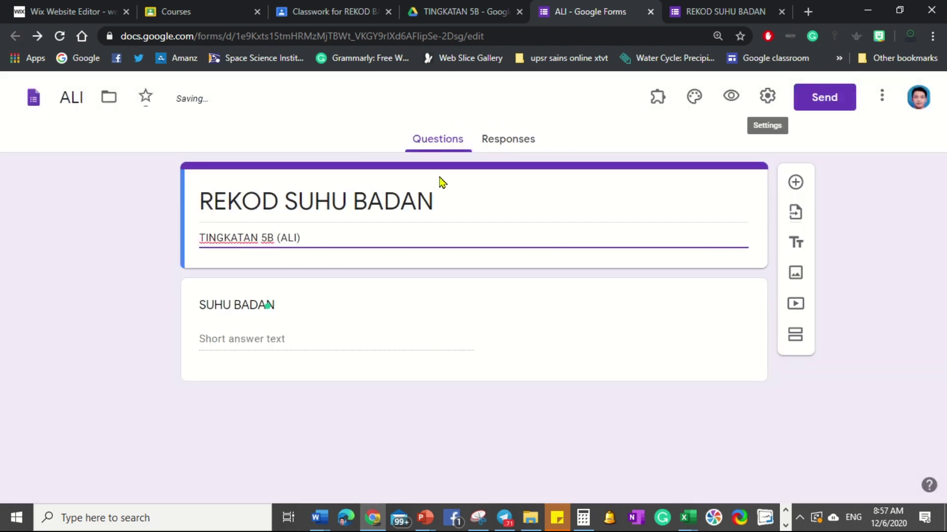
Close the form editor, return to the TINGKATAN 5B folder in Google Drive and reload it.
left_click(387, 282)
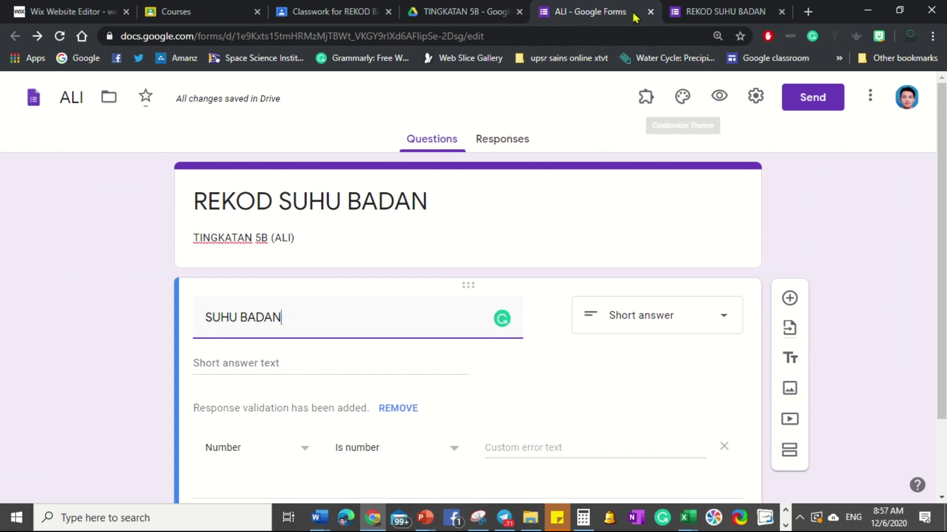
left_click(651, 11)
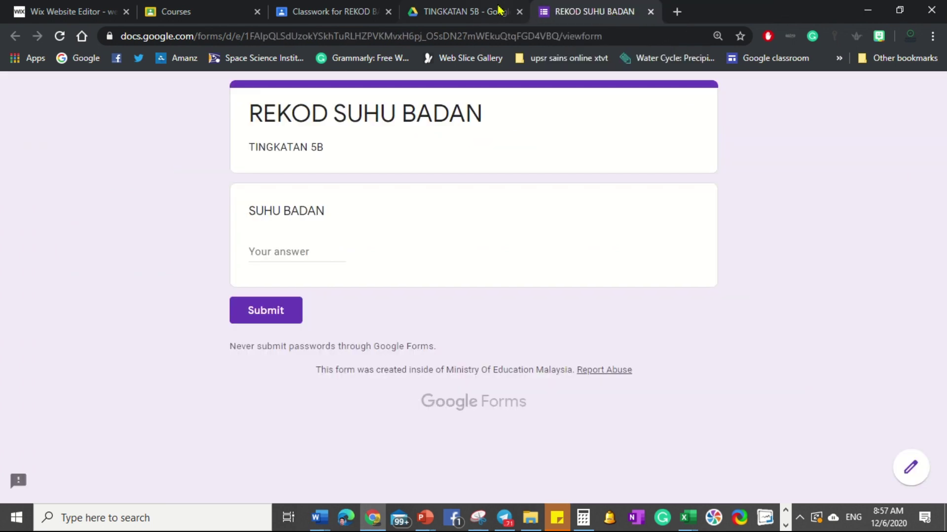
left_click(501, 10)
left_click(59, 36)
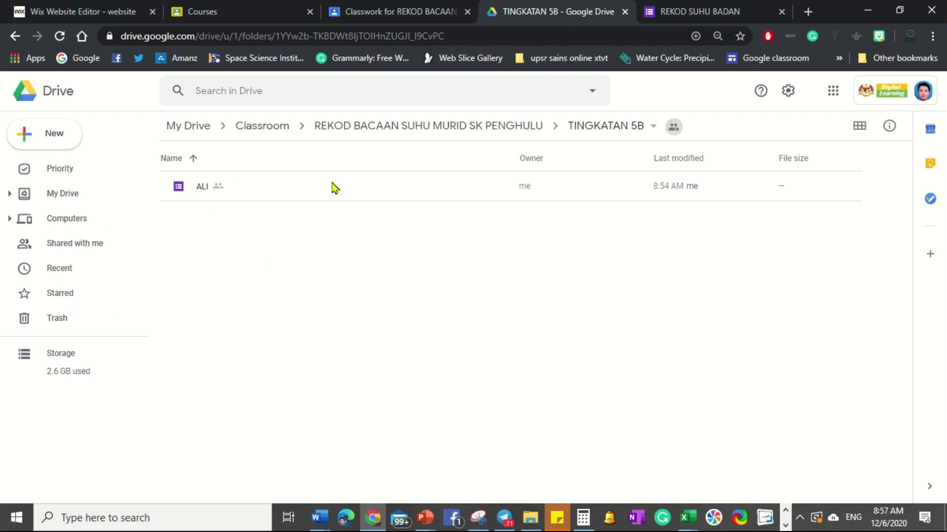
Make a copy of the first student's form in the TINGKATAN 5B folder.
left_click(250, 193)
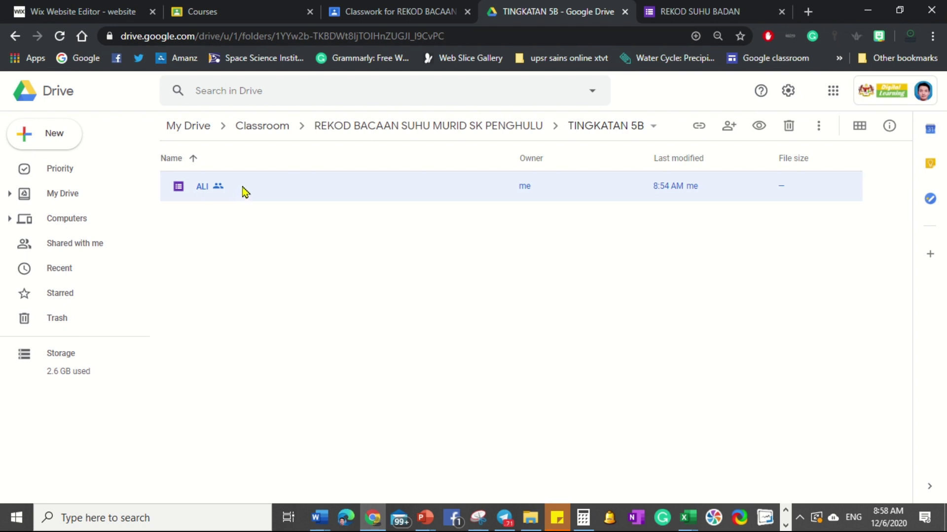
right_click(243, 188)
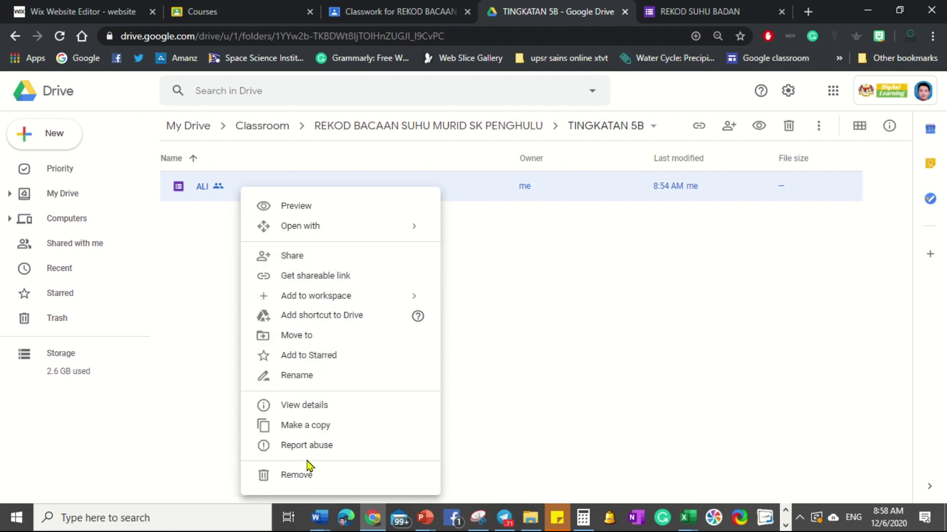
left_click(305, 425)
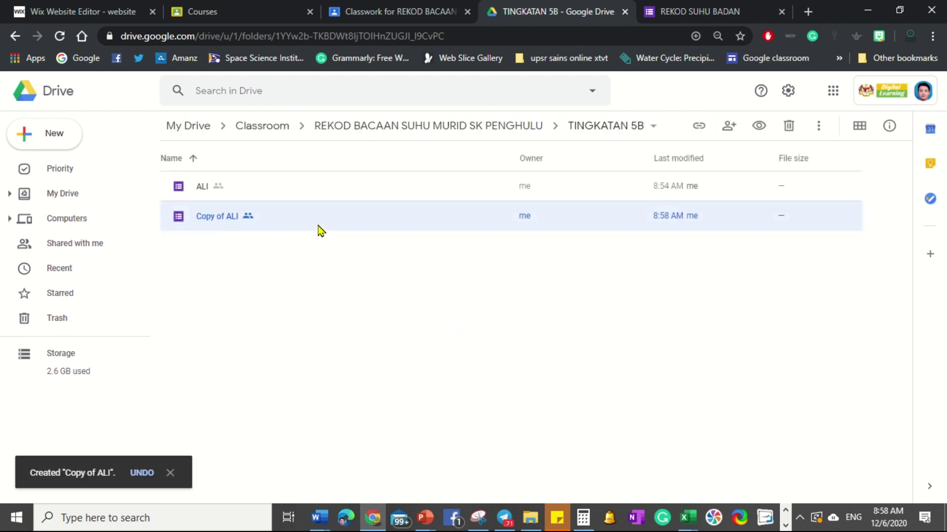
Duplicate the original form and its copy together as a two-file selection.
right_click(276, 220)
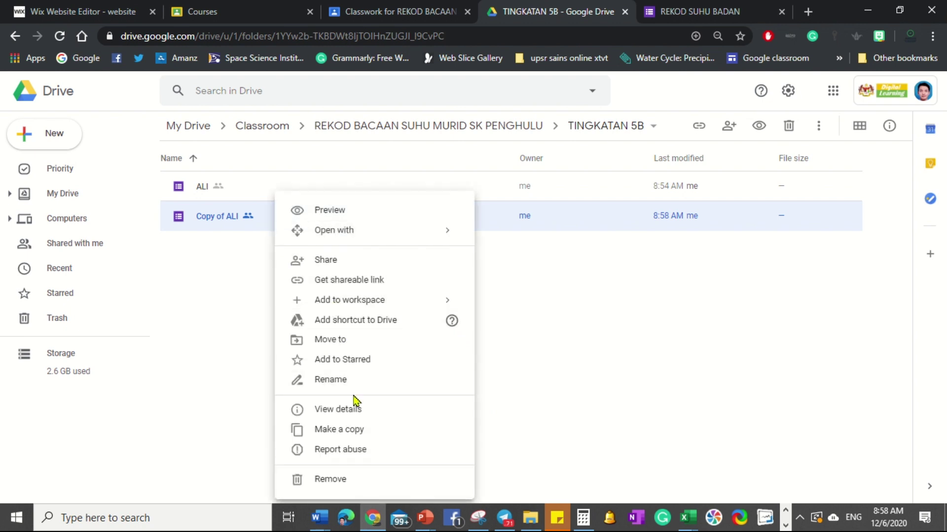
left_click(247, 191)
left_click(254, 220, "shift")
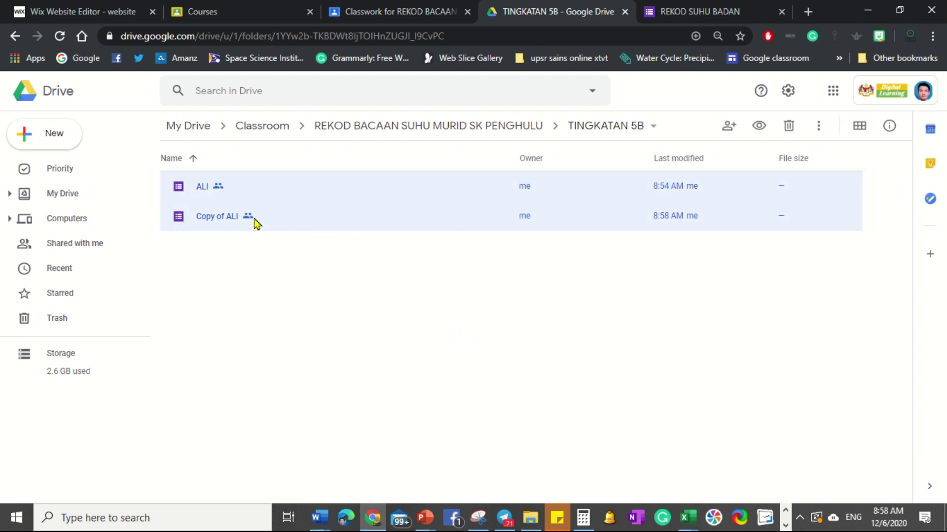
right_click(302, 222)
left_click(357, 378)
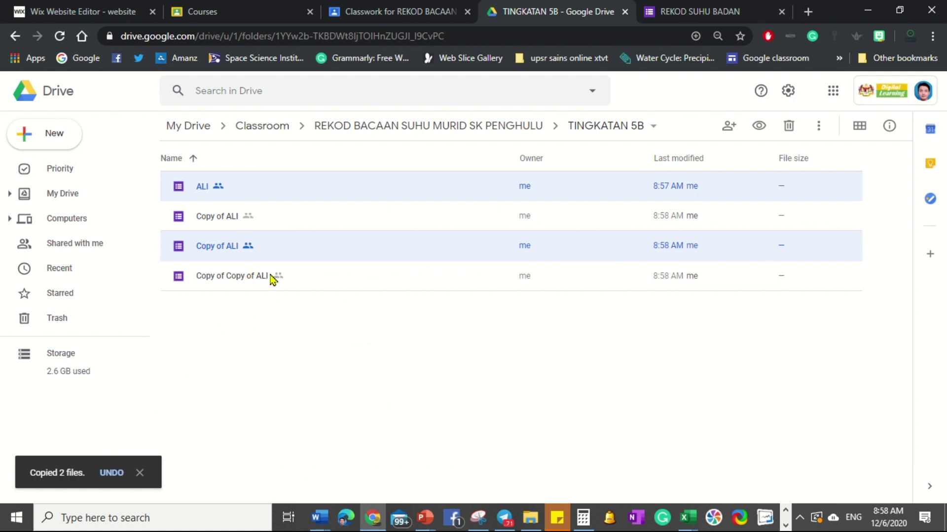
Make another copy of the form whose name starts with "Copy of Copy of".
left_click(271, 276)
right_click(250, 275)
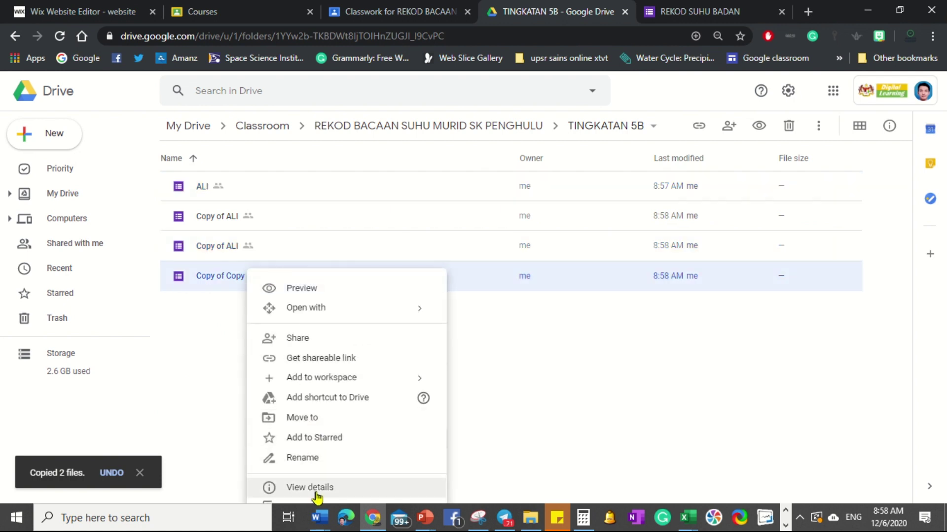
left_click(489, 338)
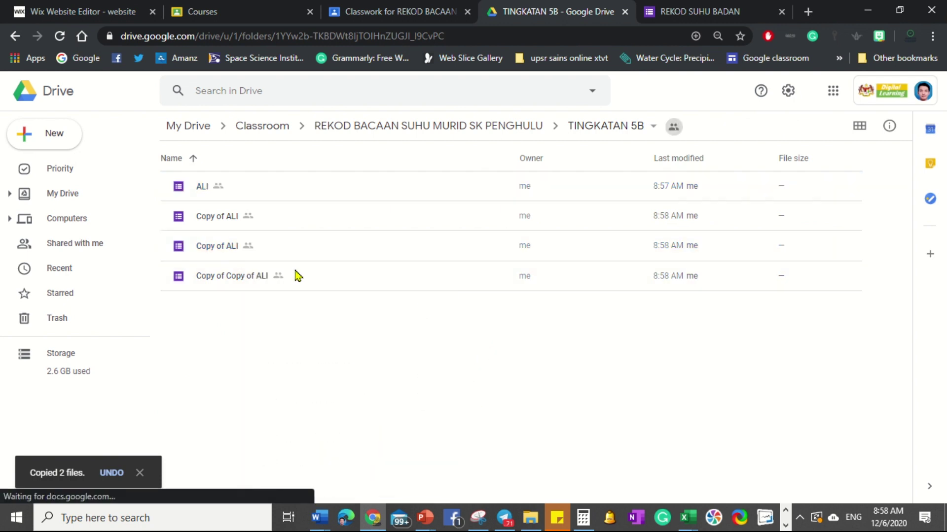
left_click(295, 272)
right_click(311, 283)
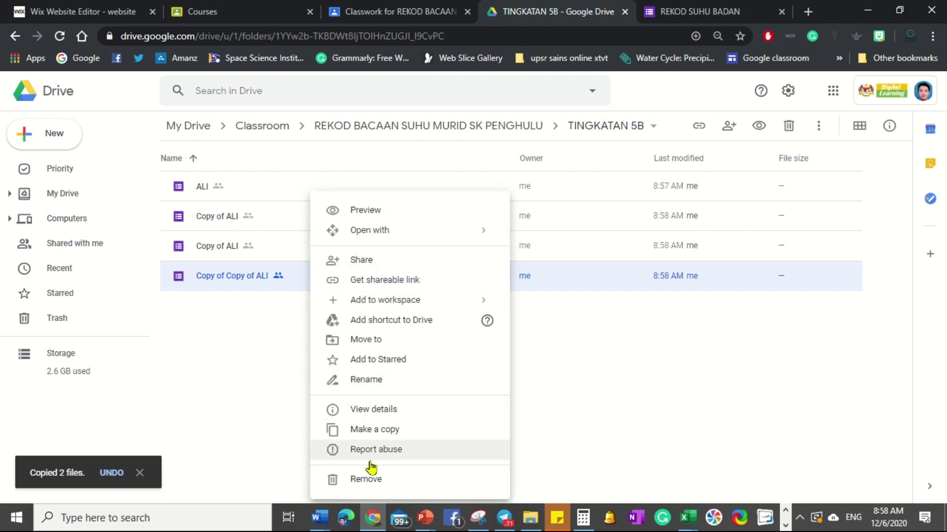
left_click(364, 430)
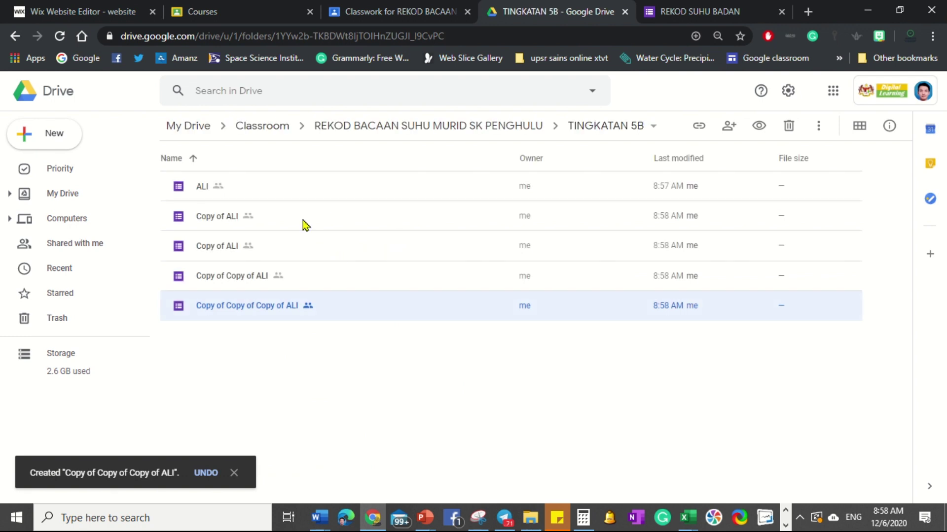
Rename the first copied form in the list with the second student's name.
left_click(230, 217)
right_click(228, 224)
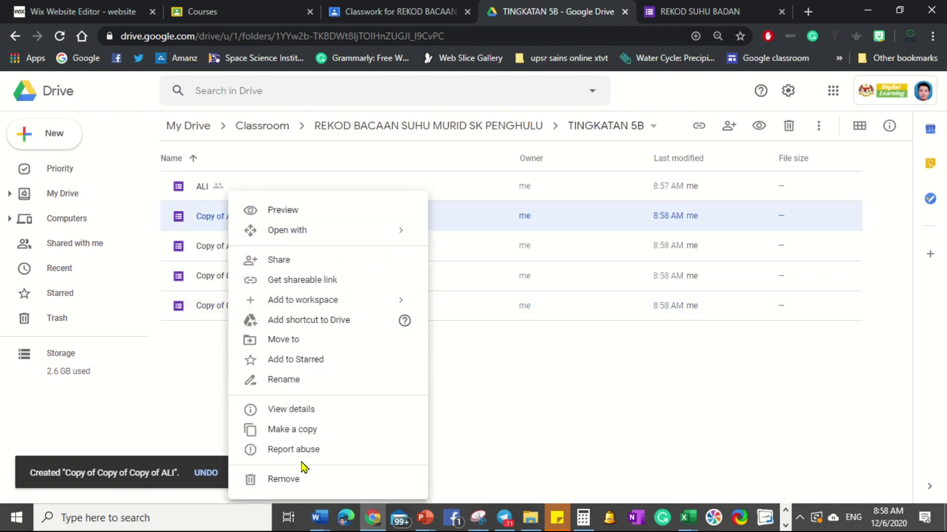
left_click(295, 382)
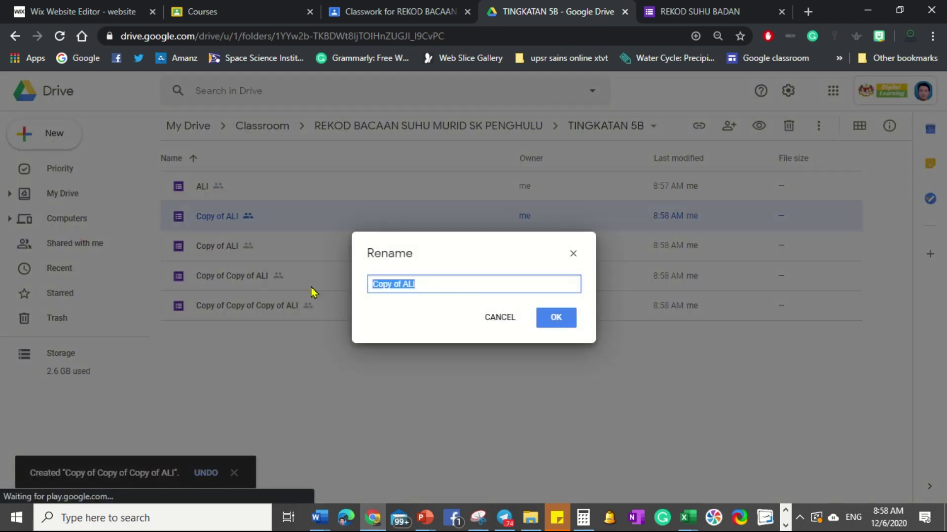
type("BENNY")
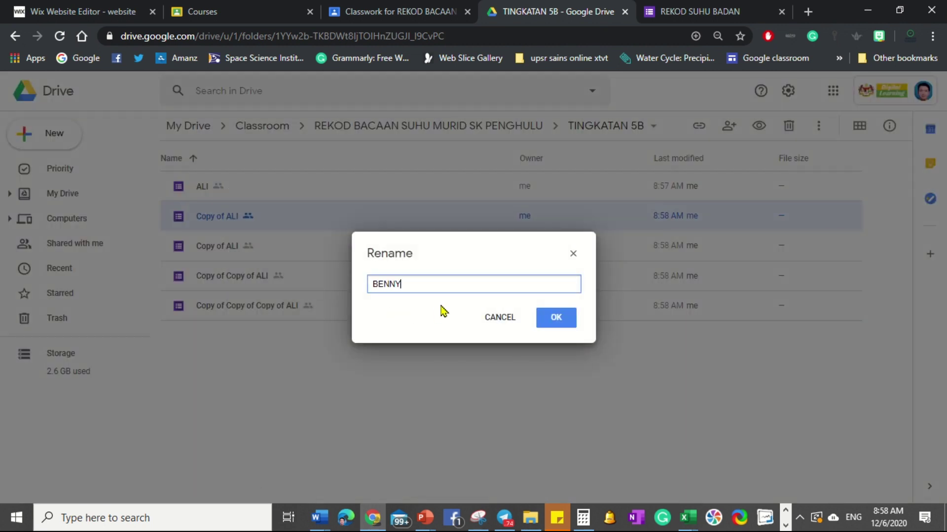
left_click(564, 324)
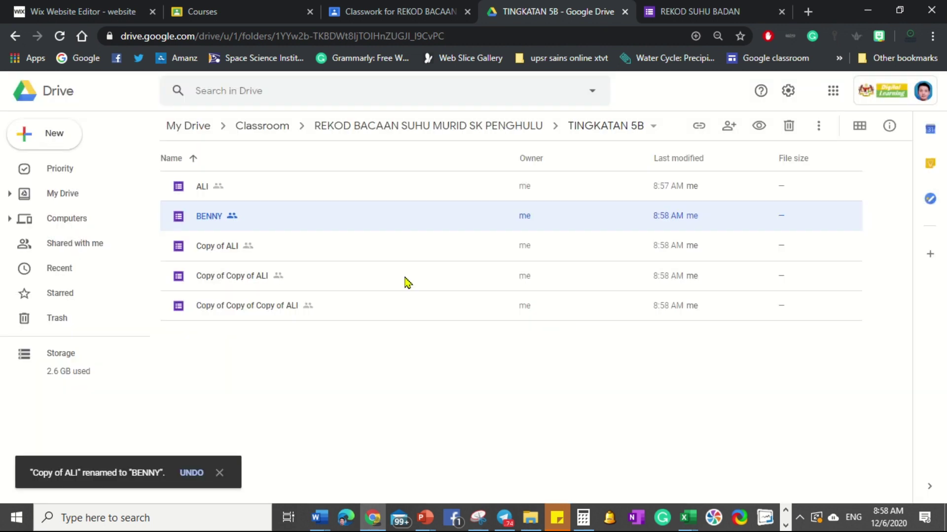
Rename the remaining single "Copy of" form with the third student's name.
right_click(228, 253)
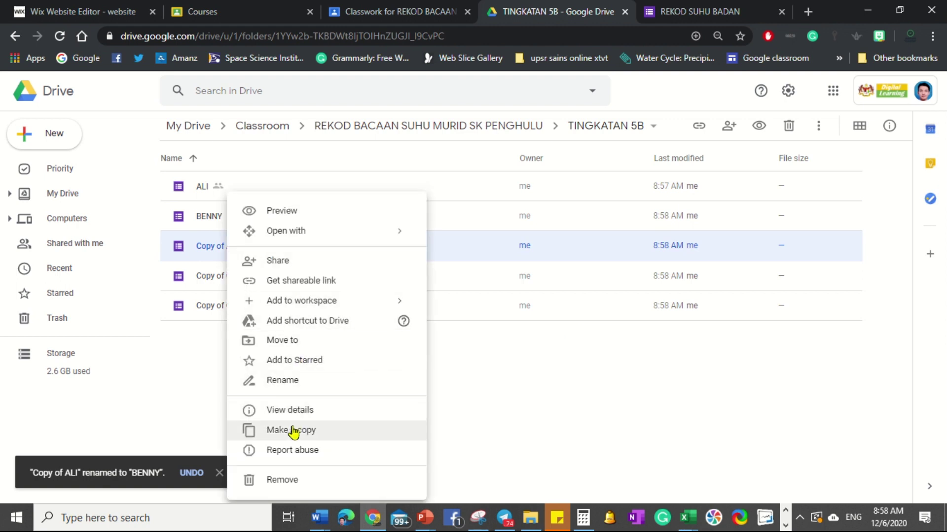
left_click(292, 385)
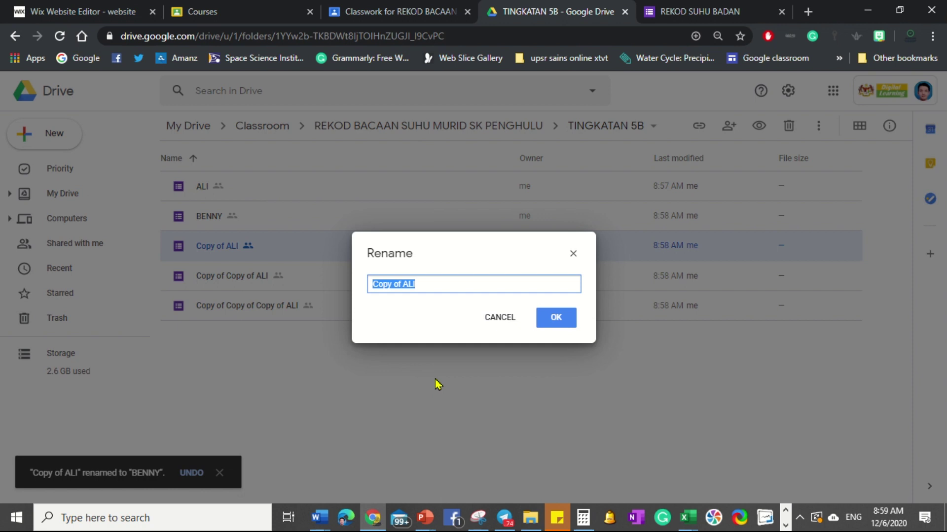
type("CHIA")
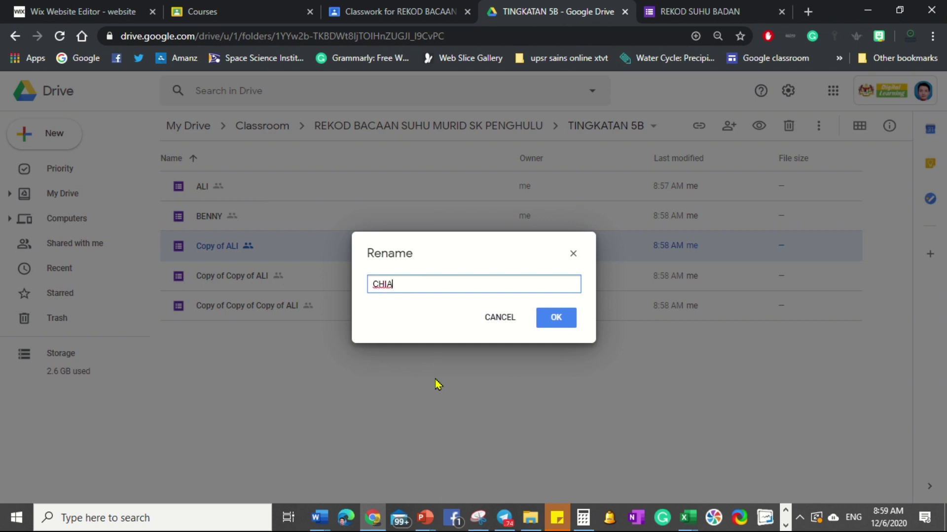
left_click(573, 316)
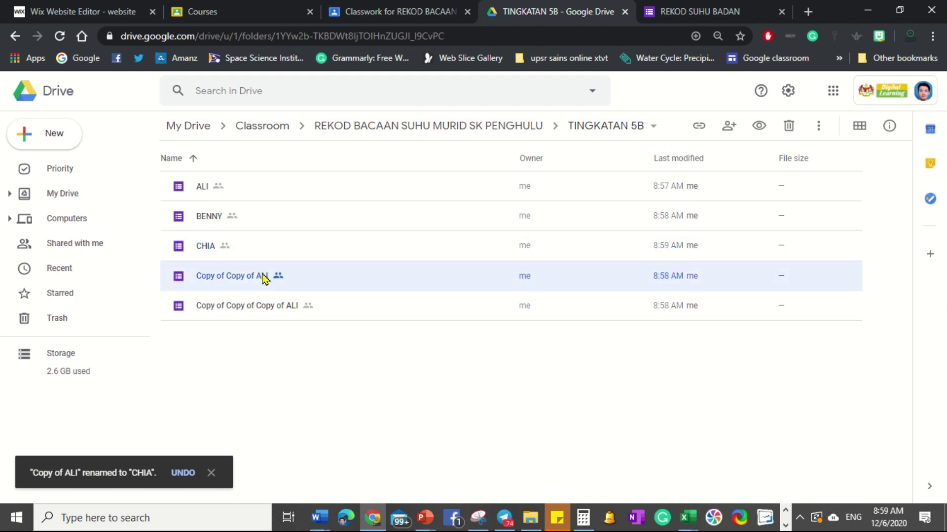
Rename the "Copy of Copy of" form with the fourth student's name.
right_click(263, 278)
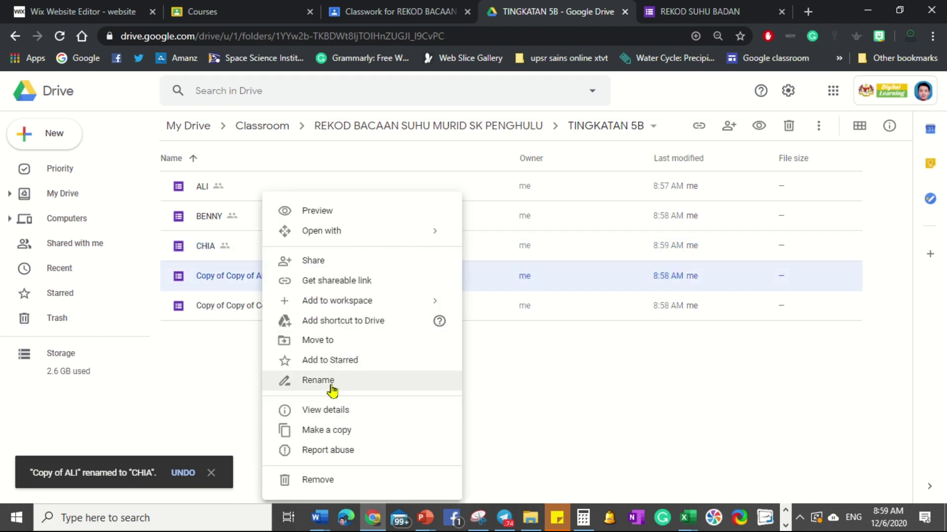
left_click(331, 386)
type("DAUS")
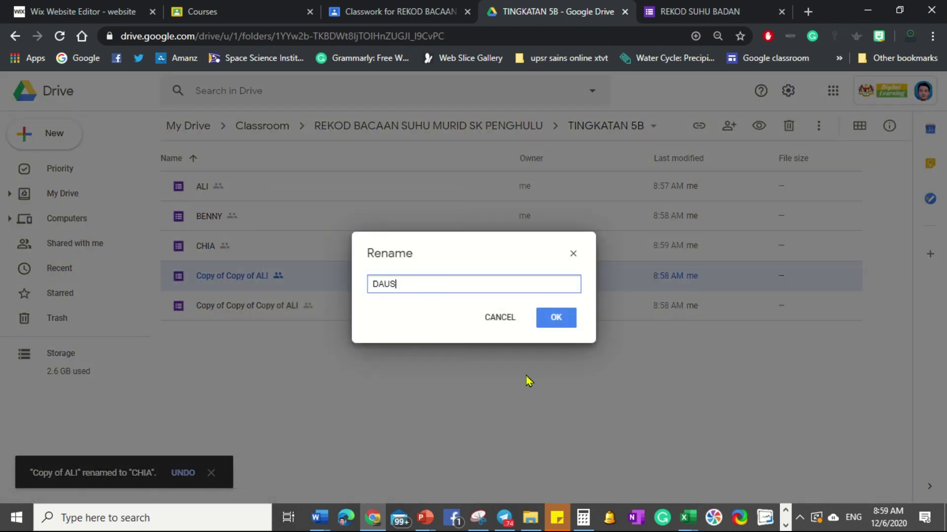
left_click(555, 322)
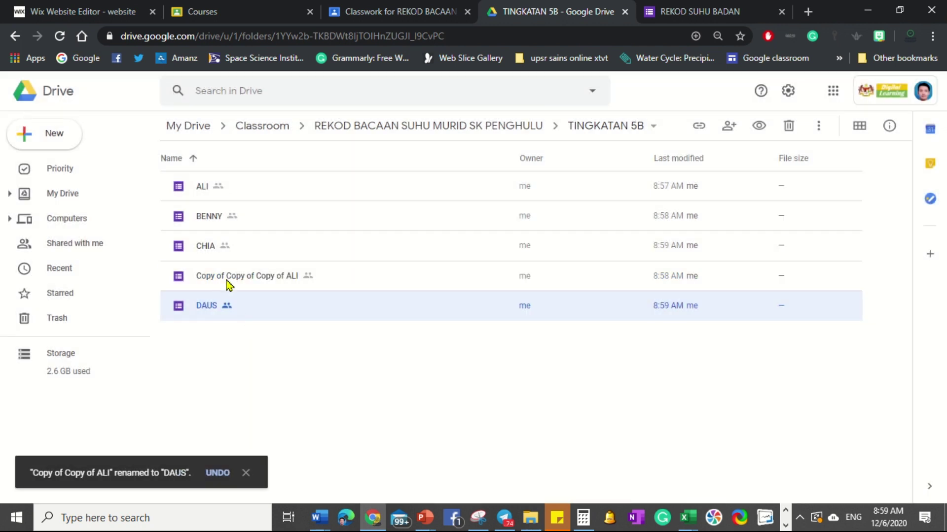
Rename the last remaining copied form, "Copy of Copy of Copy of", with the fifth student's name.
left_click(225, 280)
right_click(226, 282)
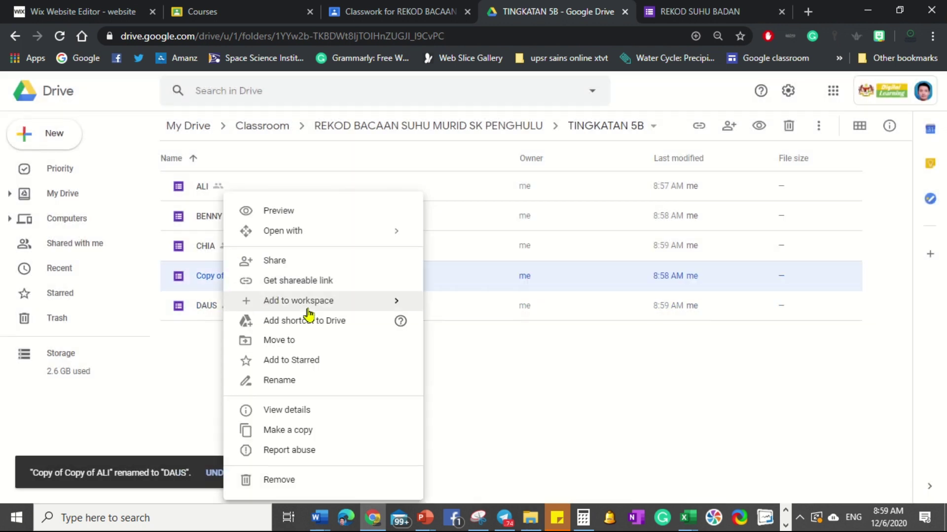
left_click(285, 389)
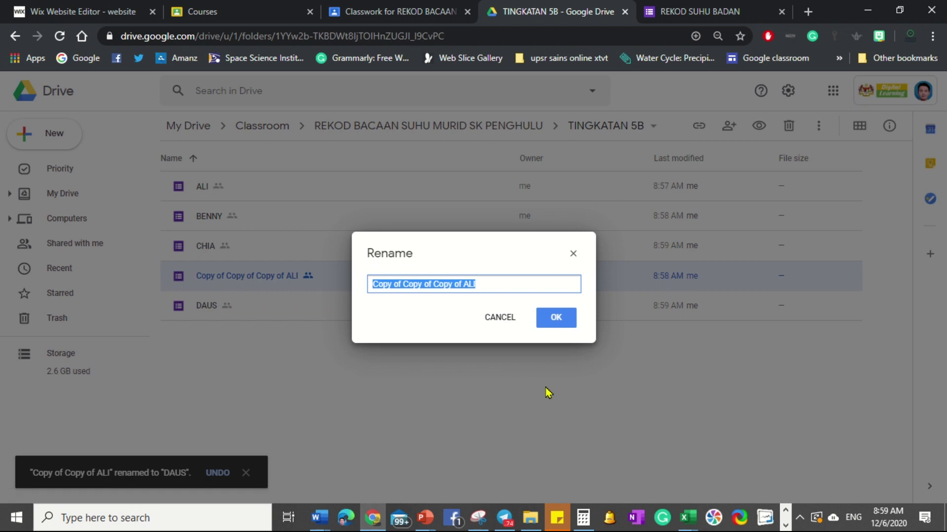
type("FELLY")
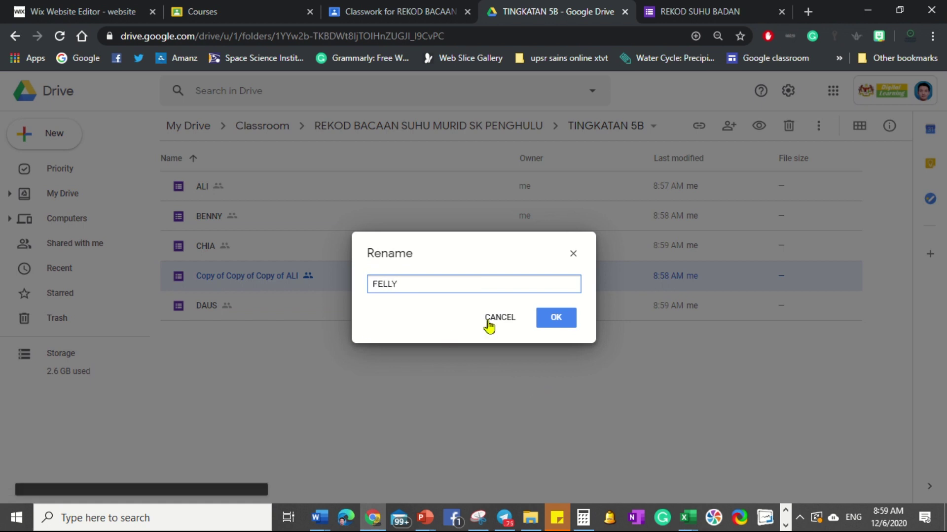
left_click(548, 321)
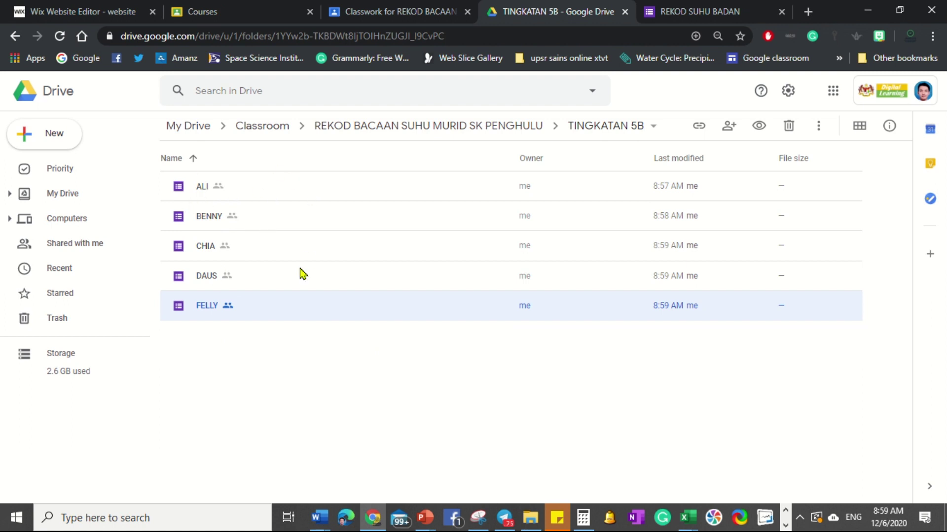
In the second student's form, replace the name in parentheses in the description with that student's name and close the form.
left_click(257, 220)
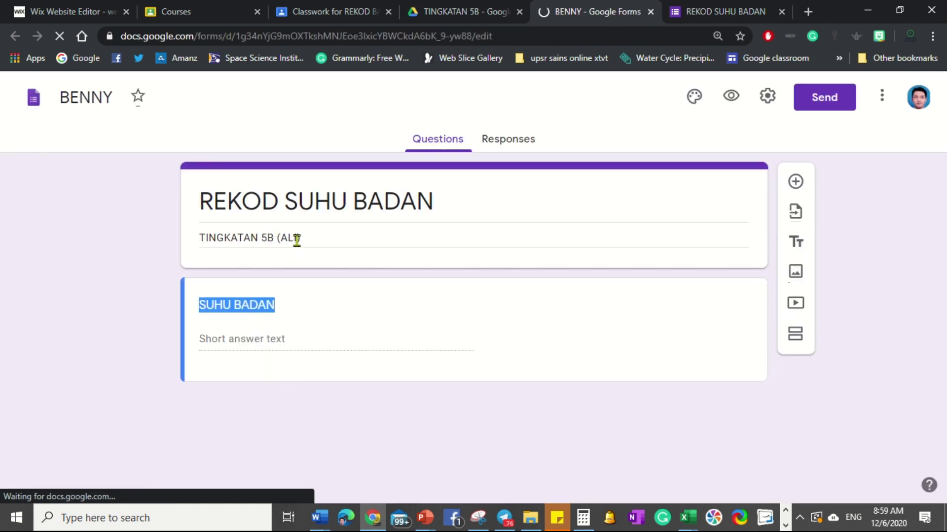
left_click(297, 239)
key("Right")
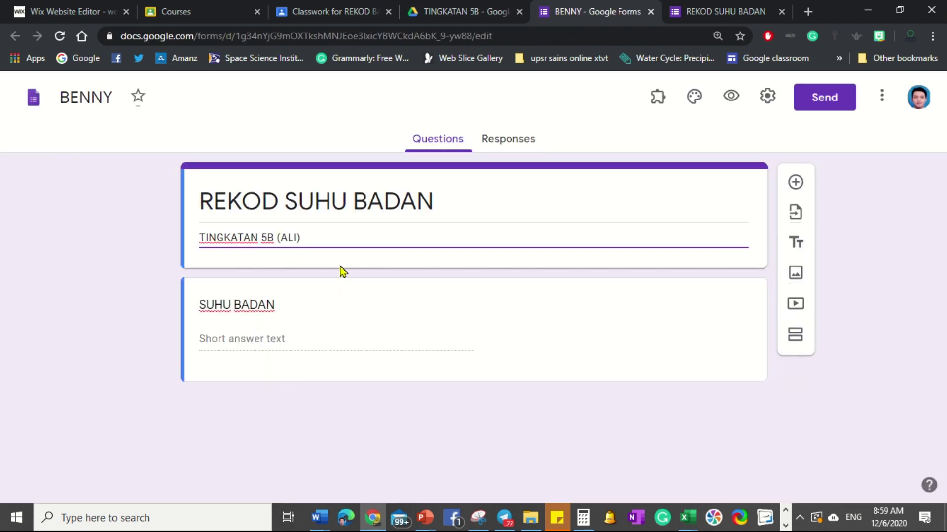
type("(BENNY)")
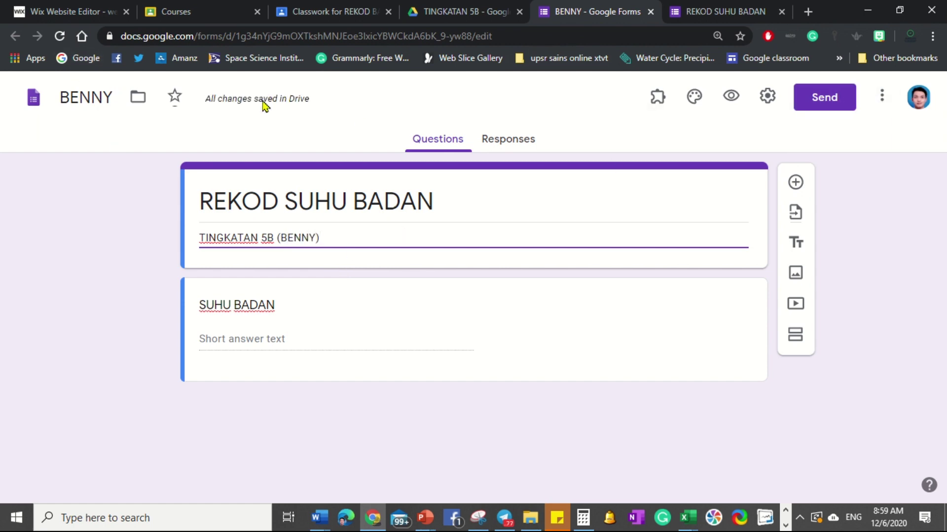
left_click(650, 12)
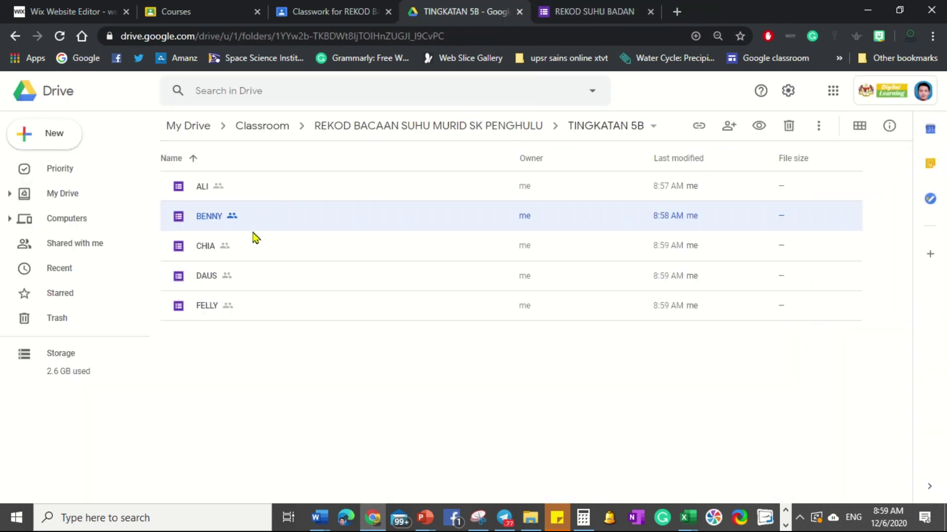
In the third student's form, replace the name in parentheses in the description with that student's name and close the form.
double_click(209, 247)
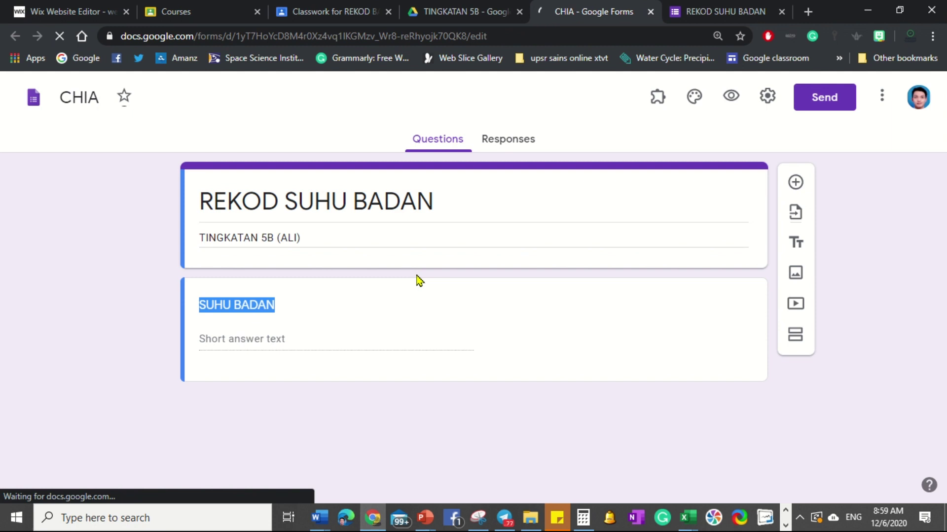
left_click(295, 239)
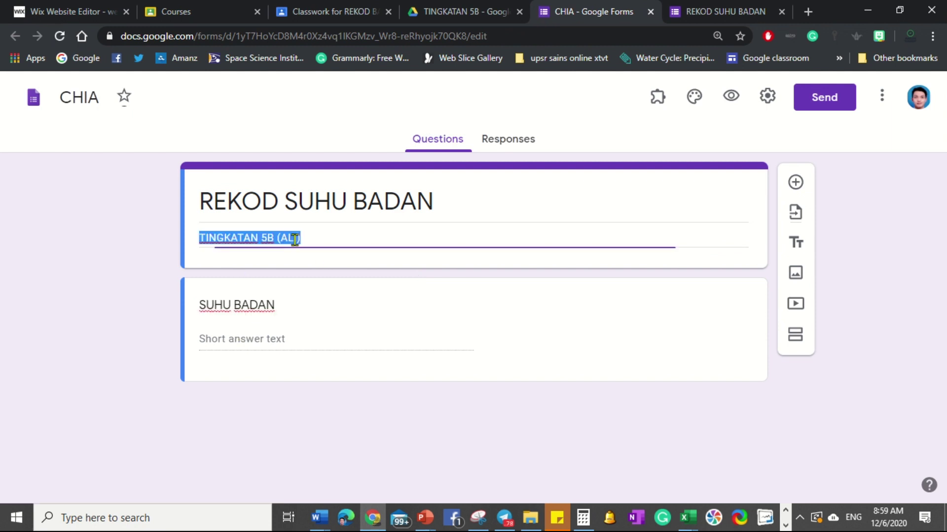
left_click(360, 236)
type("CJI")
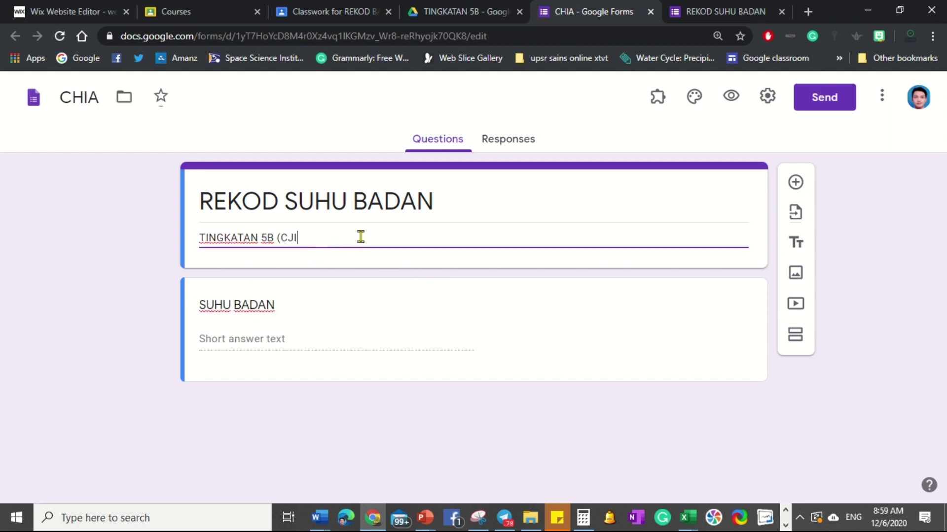
type("HIA")
left_click(651, 14)
In the fourth student's form, replace the name in parentheses in the description with that student's name and close the form.
double_click(213, 277)
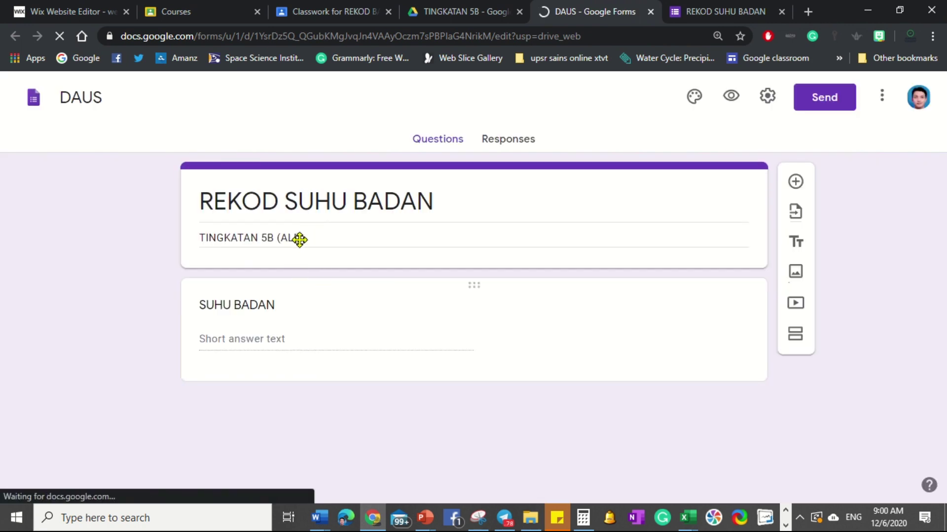
triple_click(299, 239)
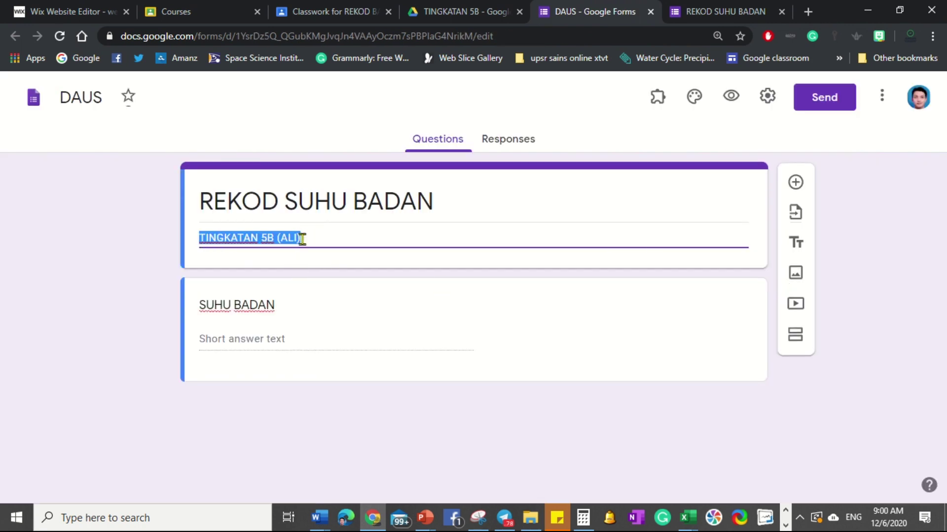
left_click(340, 237)
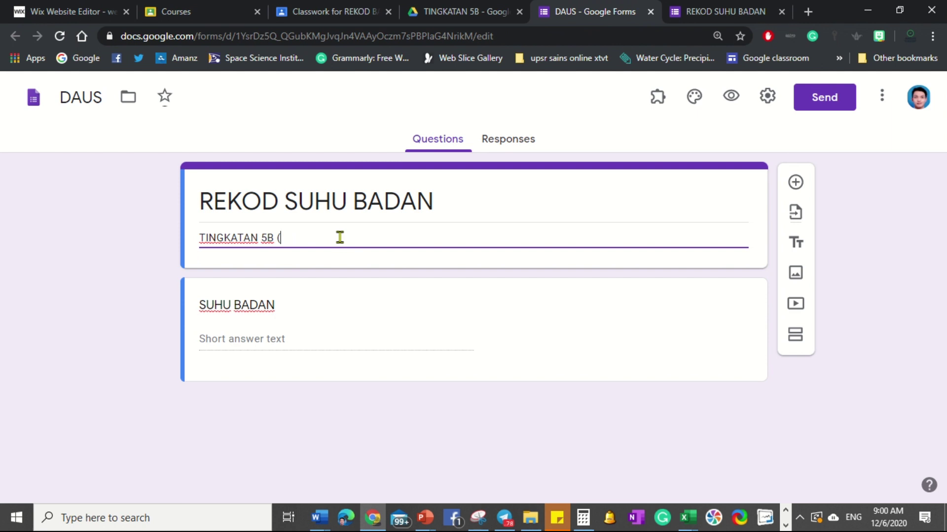
type("DAUS)")
left_click(651, 11)
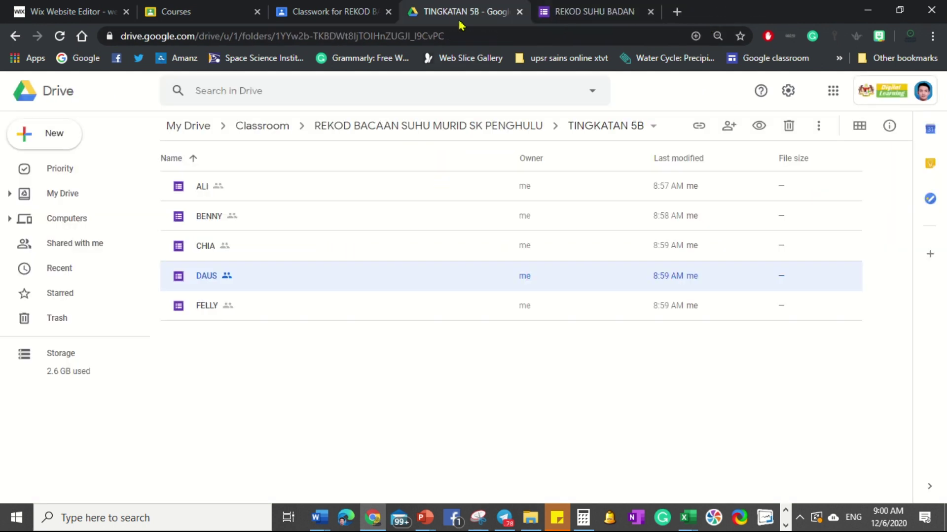
Open the fifth student's form and replace the name in parentheses in the description with that student's name.
double_click(217, 313)
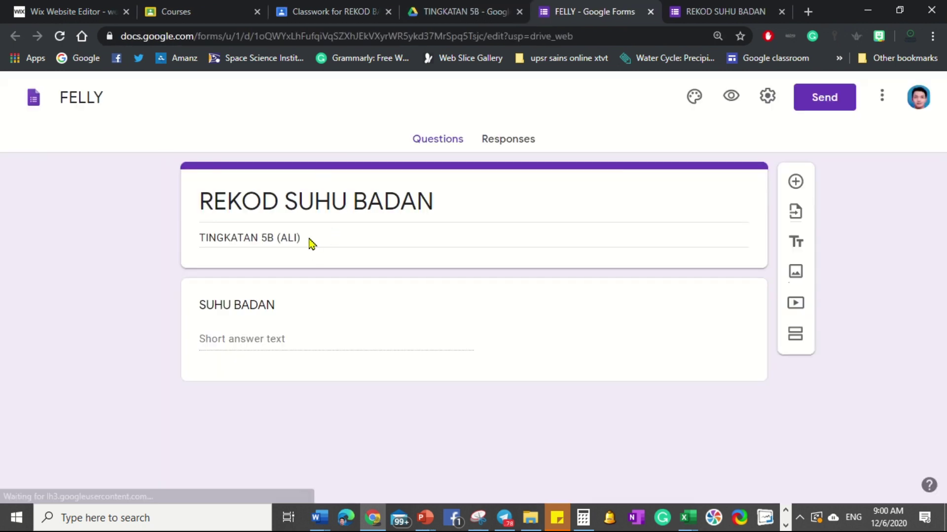
left_click(305, 239)
key("Return")
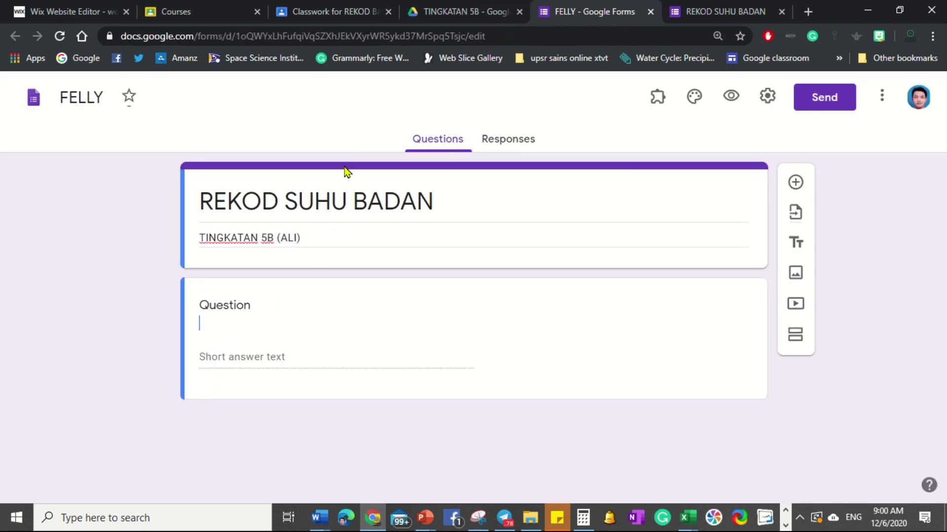
left_click(305, 240)
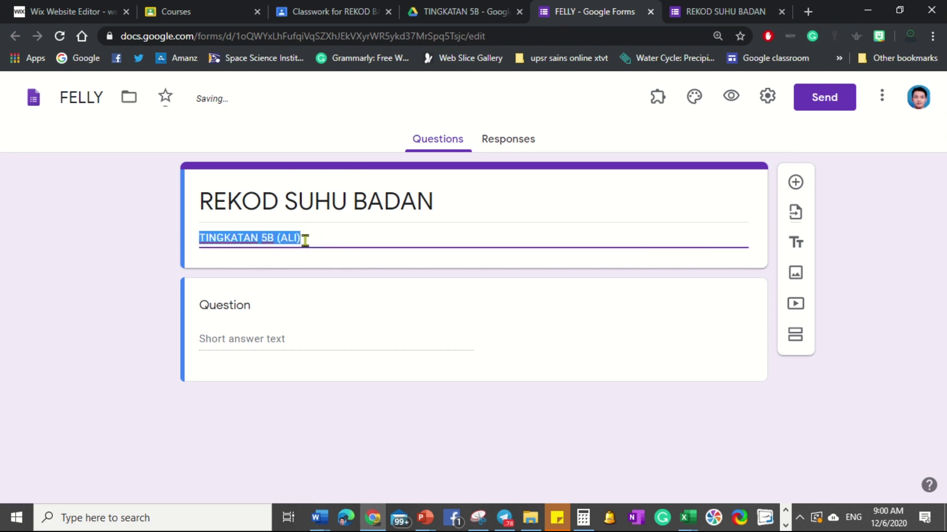
left_click(305, 239)
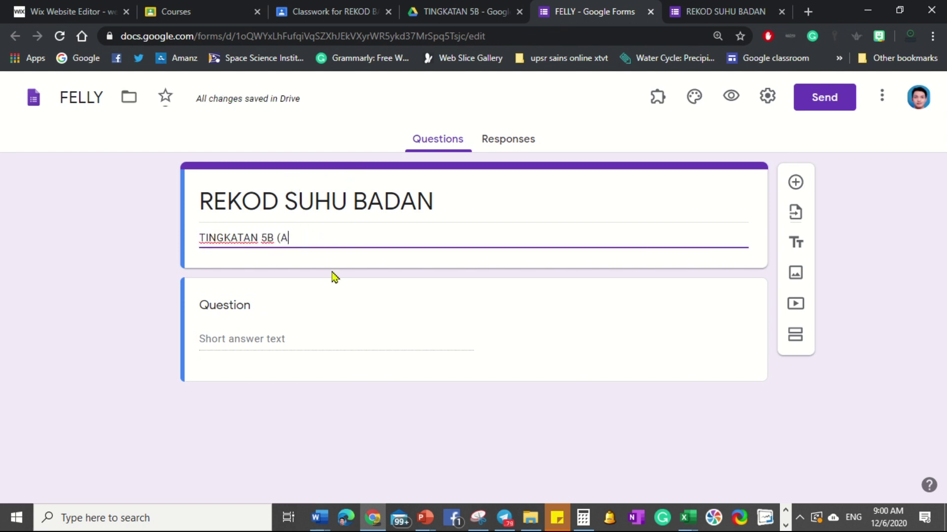
type("FG")
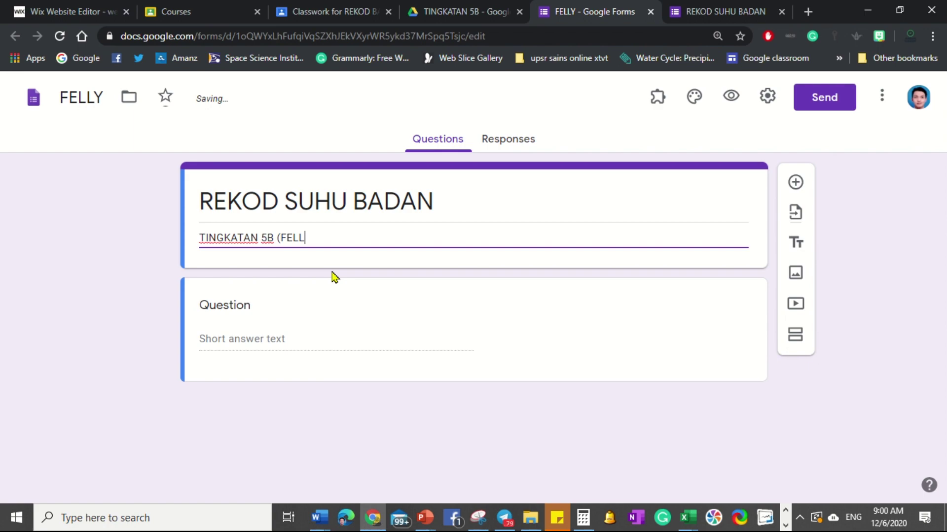